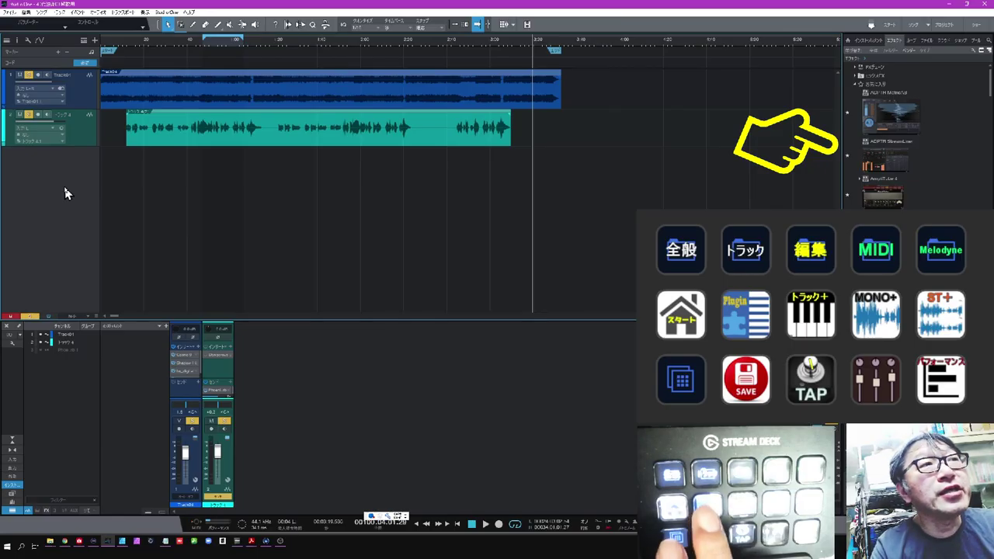
- Hide the browser and bring it back
{"action": "key", "text": "F5"}
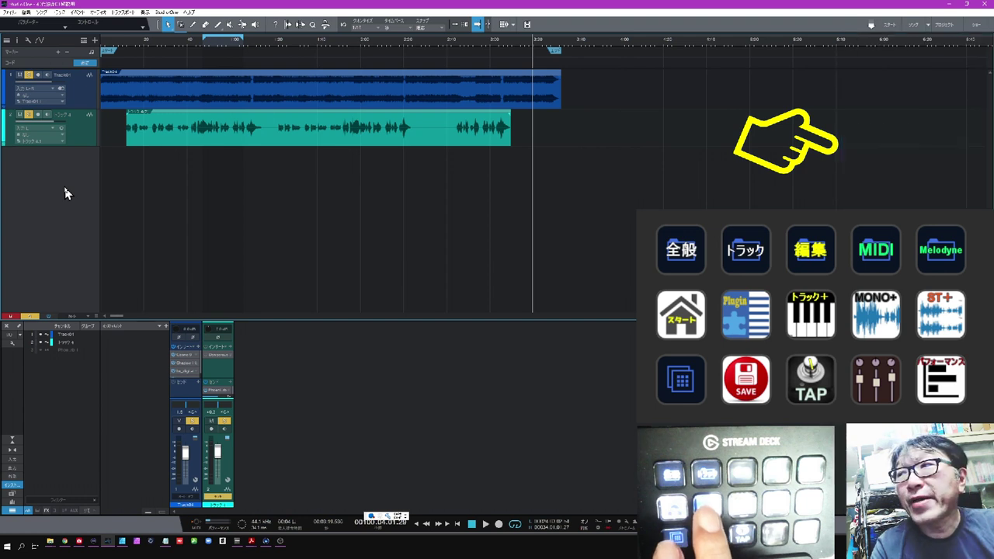
{"action": "key", "text": "F5"}
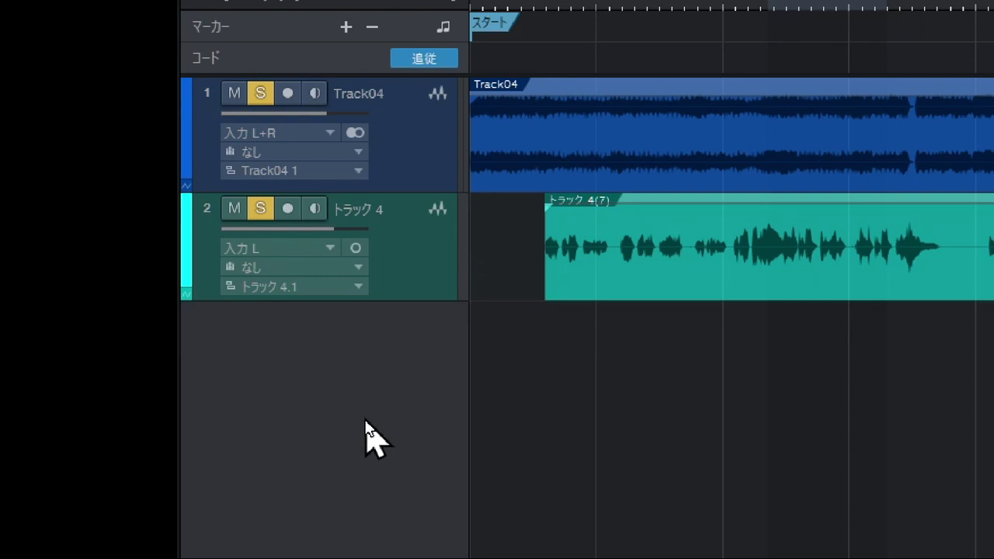
- Add an audio track below the two existing tracks and rename it ストリングス
{"action": "double_click", "coordinate": [366, 422]}
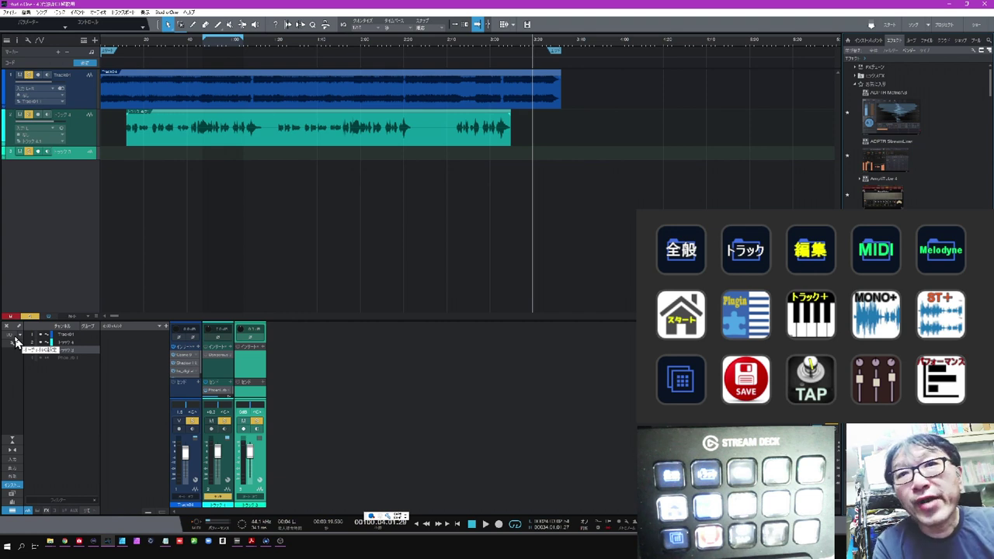
{"action": "double_click", "coordinate": [64, 153]}
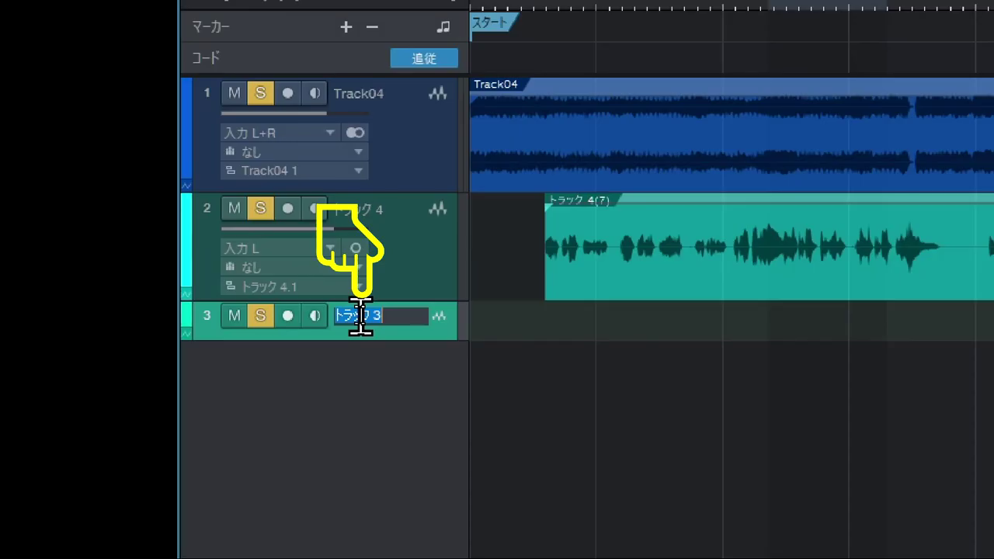
{"action": "type", "text": "ストリングス"}
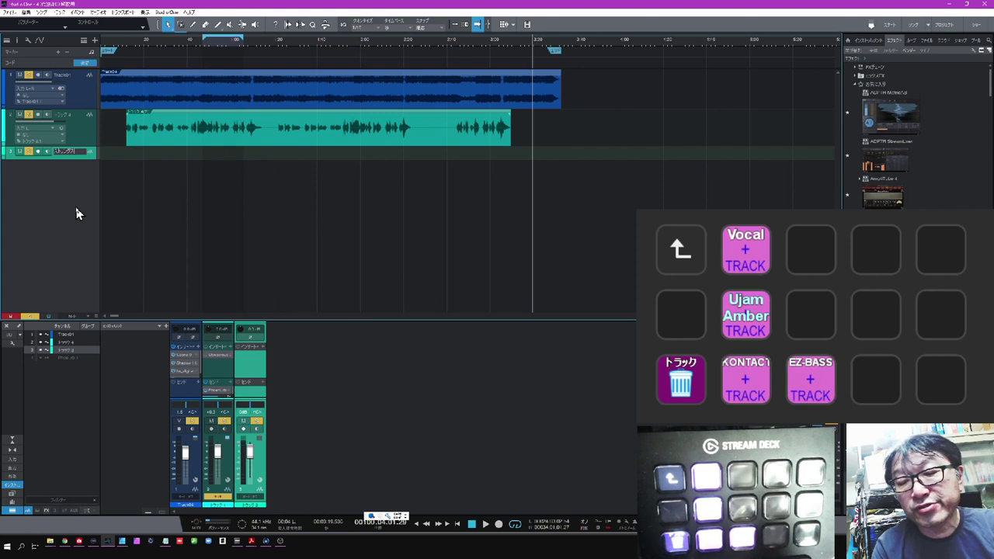
{"action": "key", "text": "Return"}
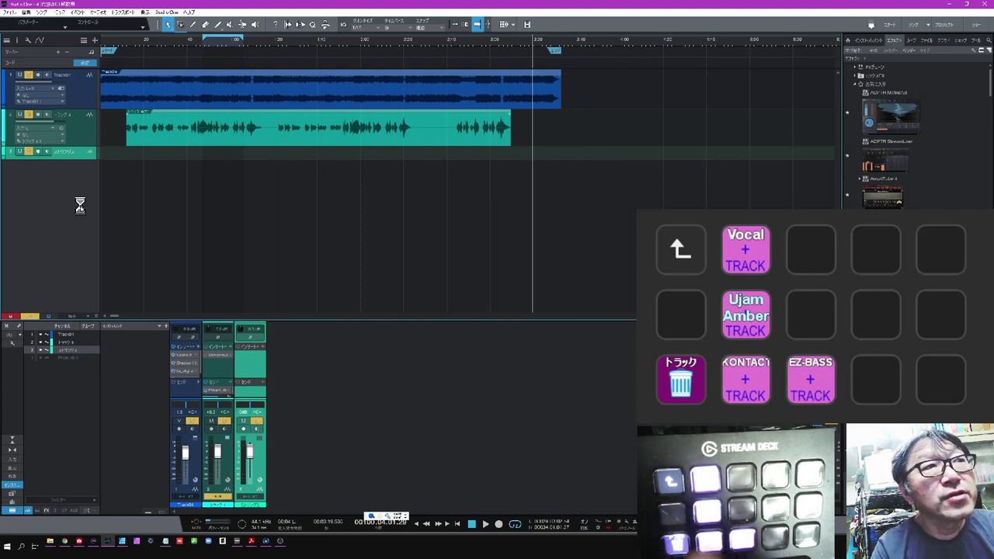
- Add the Vocal audio track with its preset insert chain and make the mixer taller to show more inserts
{"action": "key", "text": "t"}
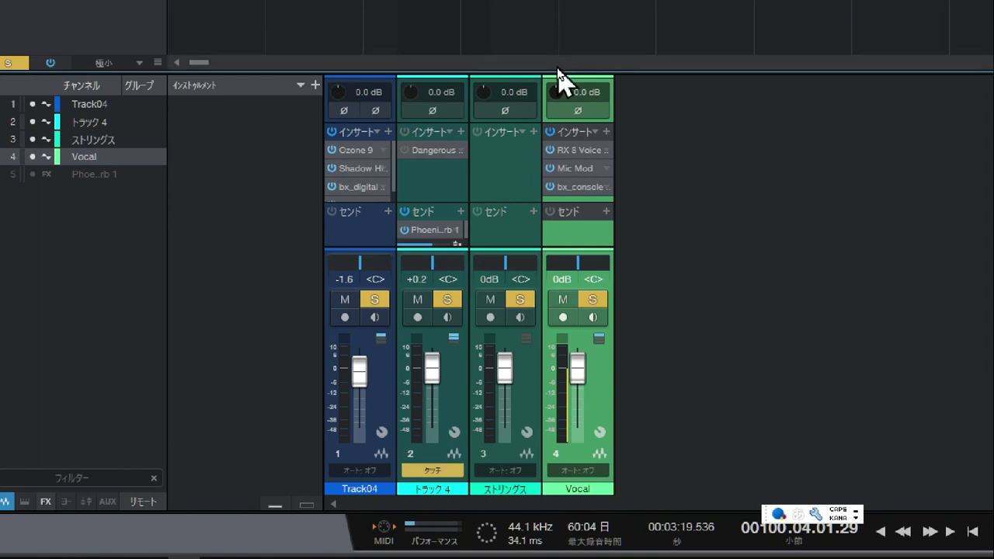
{"action": "left_click_drag", "start_coordinate": [557, 71], "coordinate": [557, 7]}
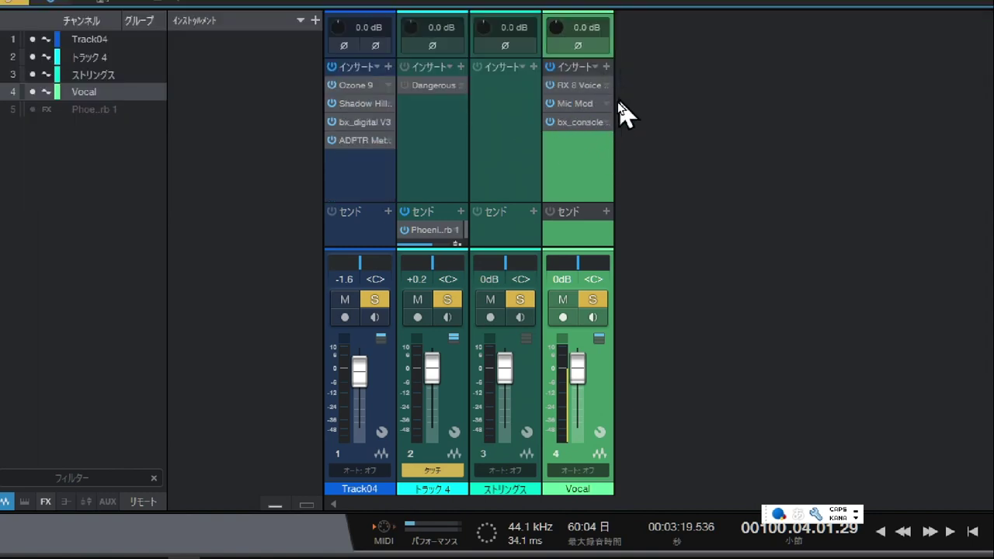
- Examine the Vocal channel's RX 8 Voice De-noise, Mic Mod with its modeled microphone choices, and bx_console AMEK 9099 inserts
{"action": "left_click", "coordinate": [581, 91]}
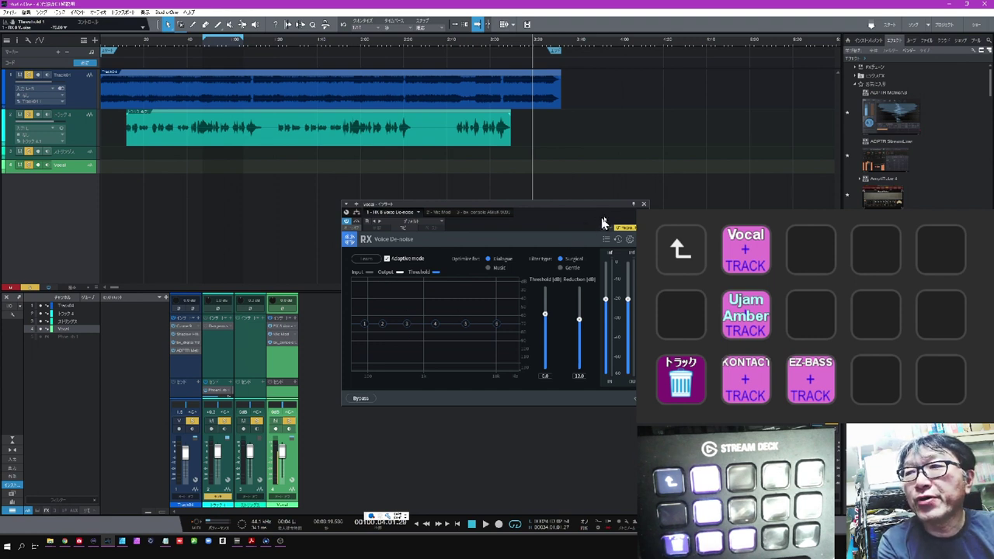
{"action": "left_click", "coordinate": [643, 205]}
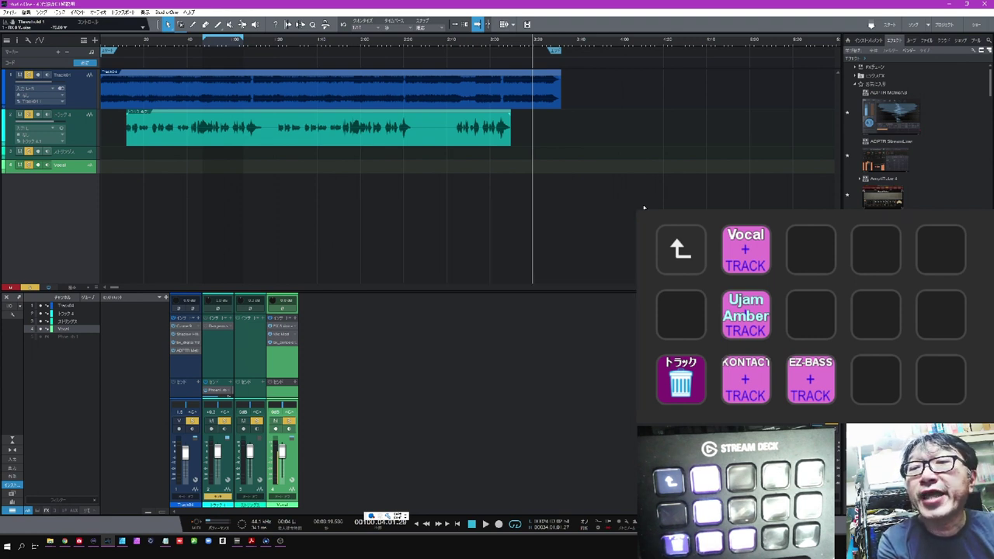
{"action": "left_click", "coordinate": [280, 334]}
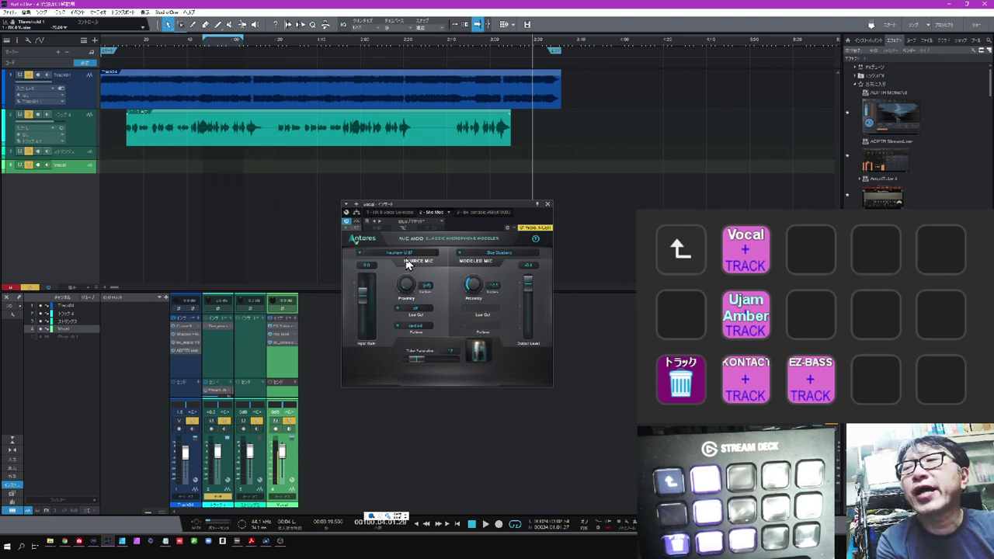
{"action": "left_click", "coordinate": [503, 253]}
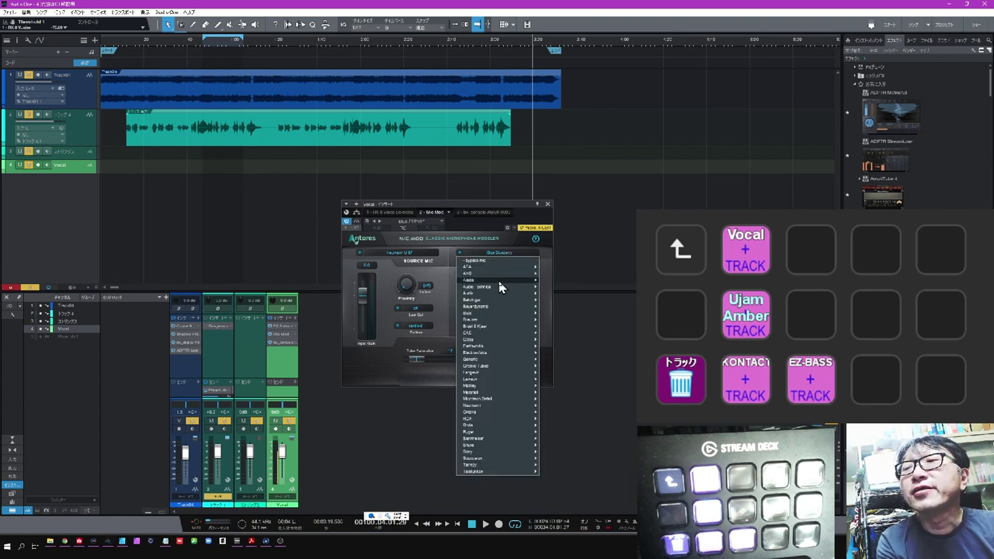
{"action": "mouse_move", "coordinate": [500, 287]}
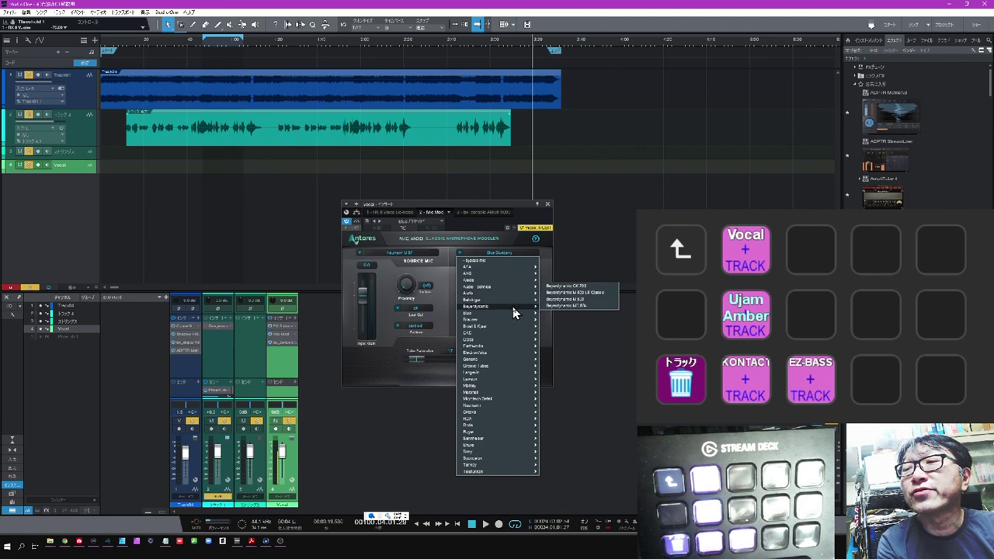
{"action": "mouse_move", "coordinate": [524, 321]}
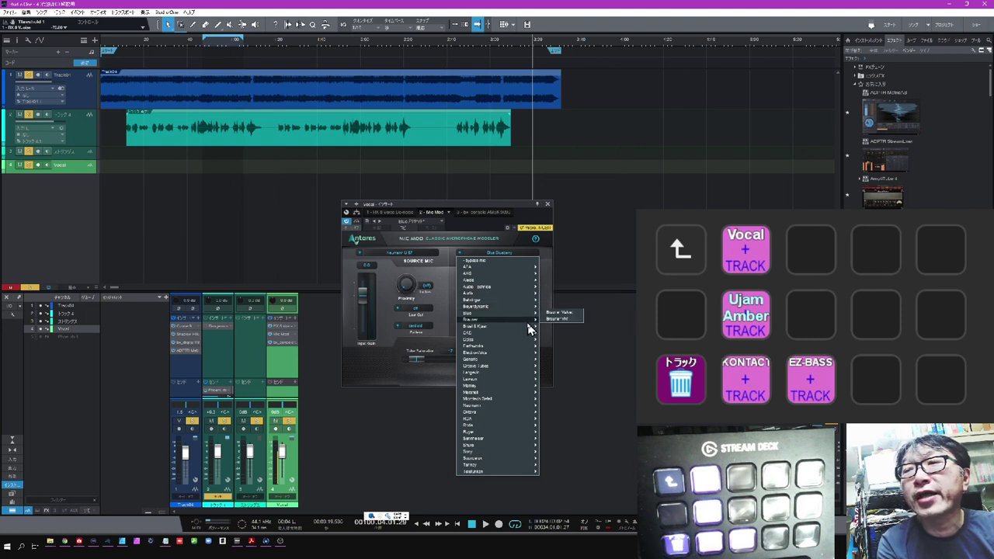
{"action": "left_click", "coordinate": [440, 282]}
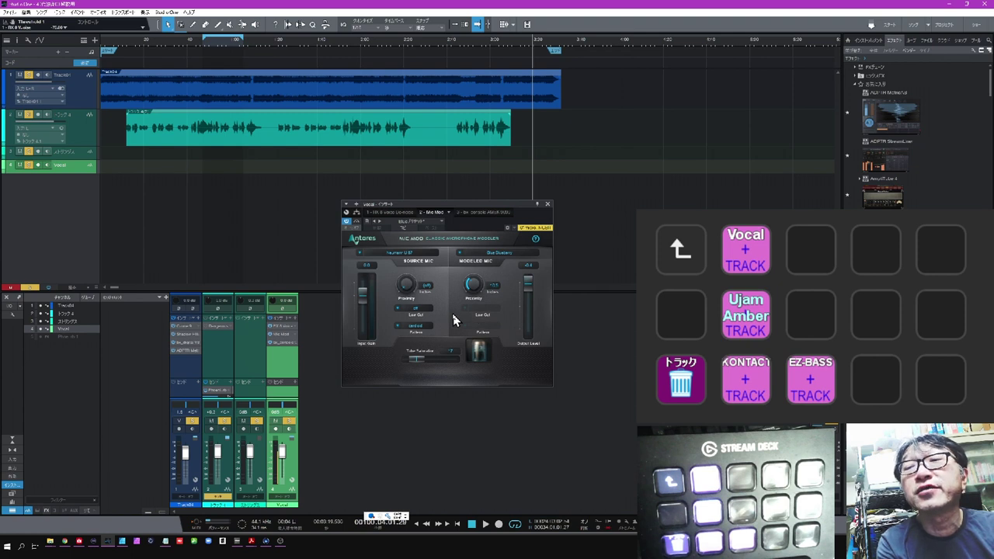
{"action": "left_click", "coordinate": [282, 344]}
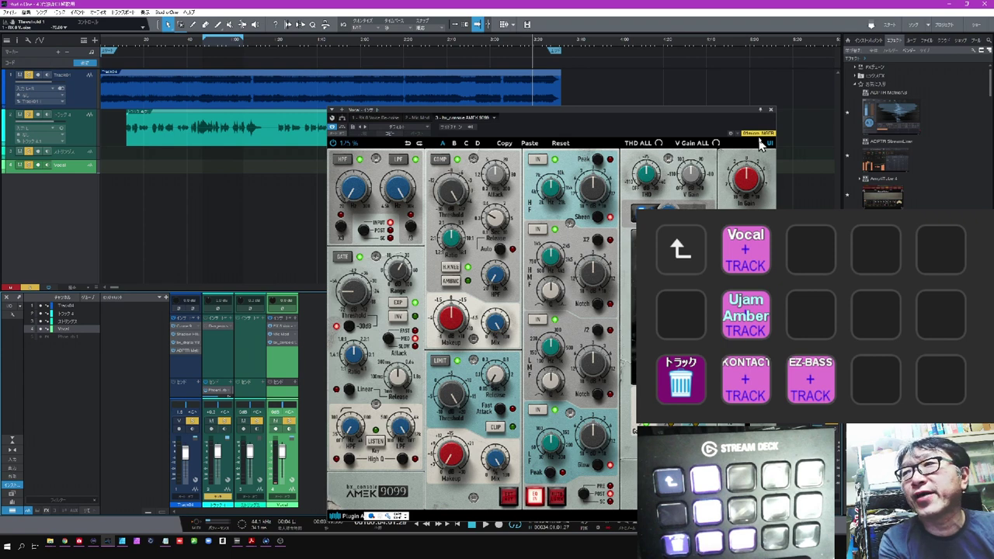
{"action": "left_click", "coordinate": [770, 109]}
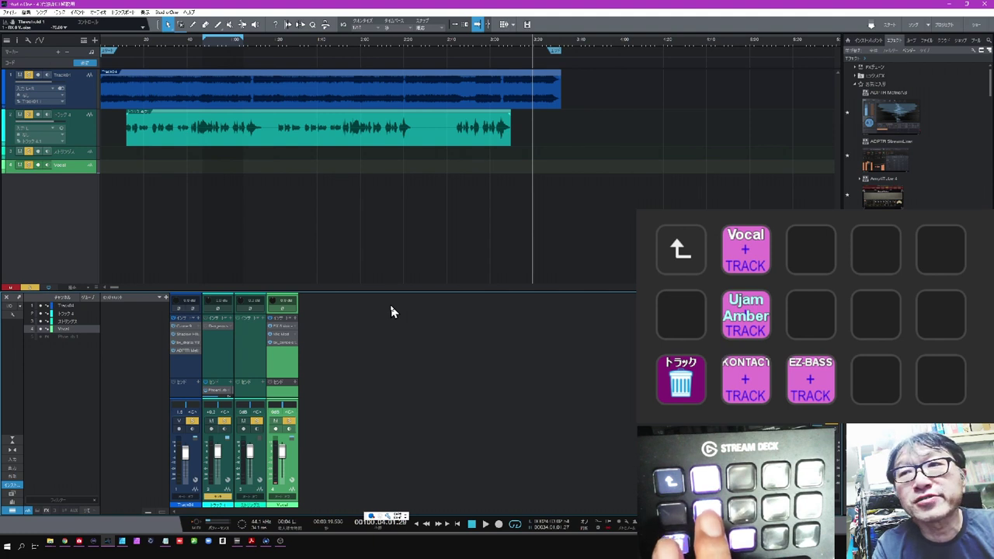
- Add three instrument tracks loaded with VG-AMBER, Kontakt and EZbass, closing the first two instruments' windows
{"action": "key", "text": "t"}
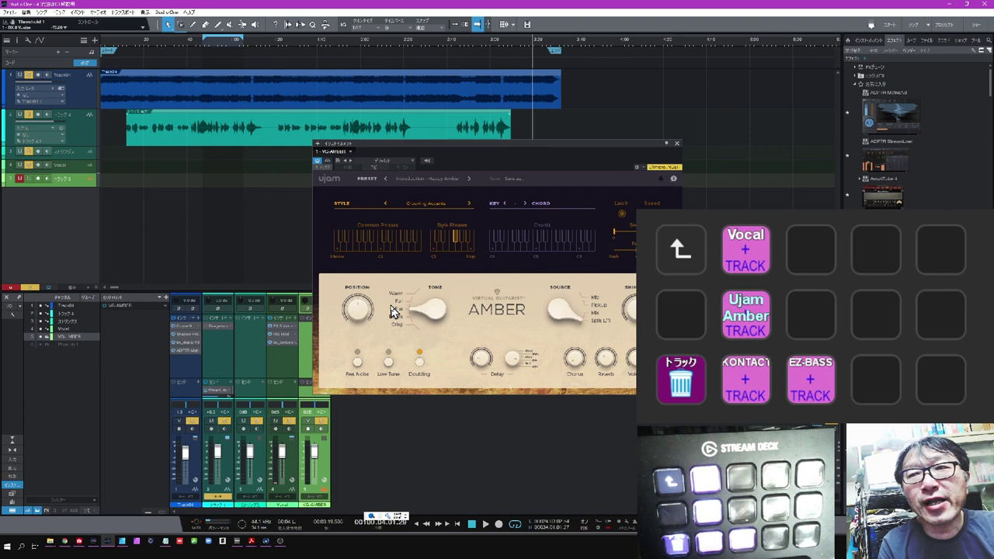
{"action": "left_click", "coordinate": [676, 144]}
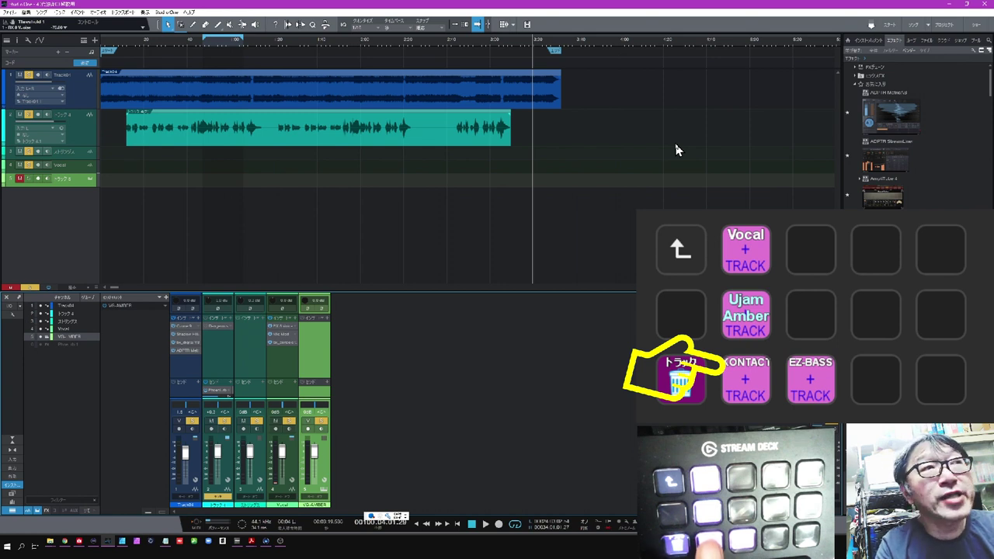
{"action": "key", "text": "ctrl+alt+k"}
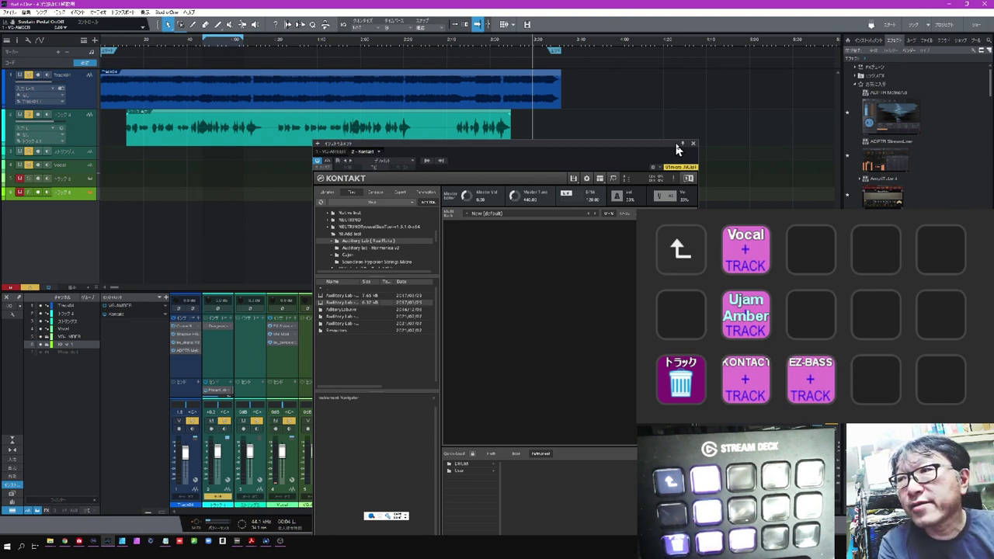
{"action": "left_click", "coordinate": [693, 144]}
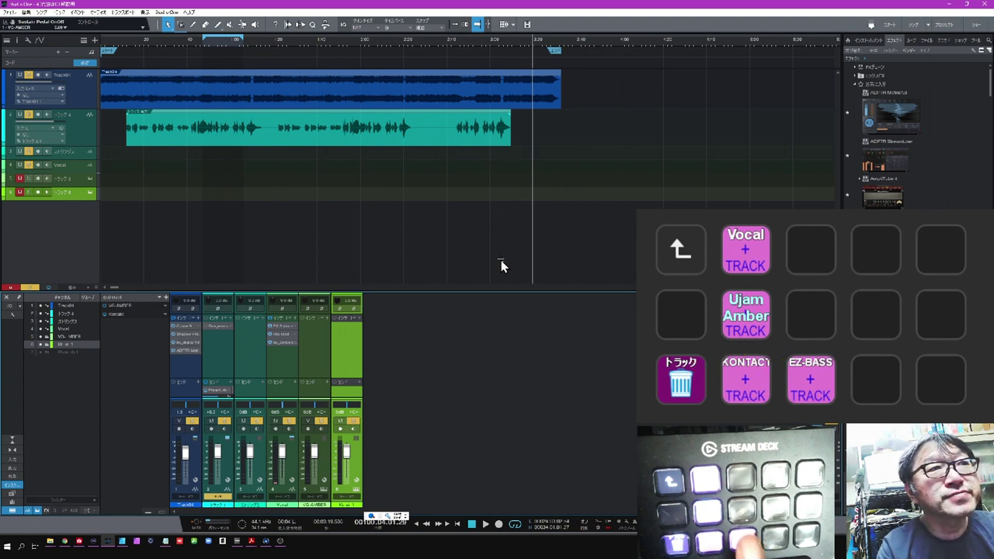
{"action": "key", "text": "t"}
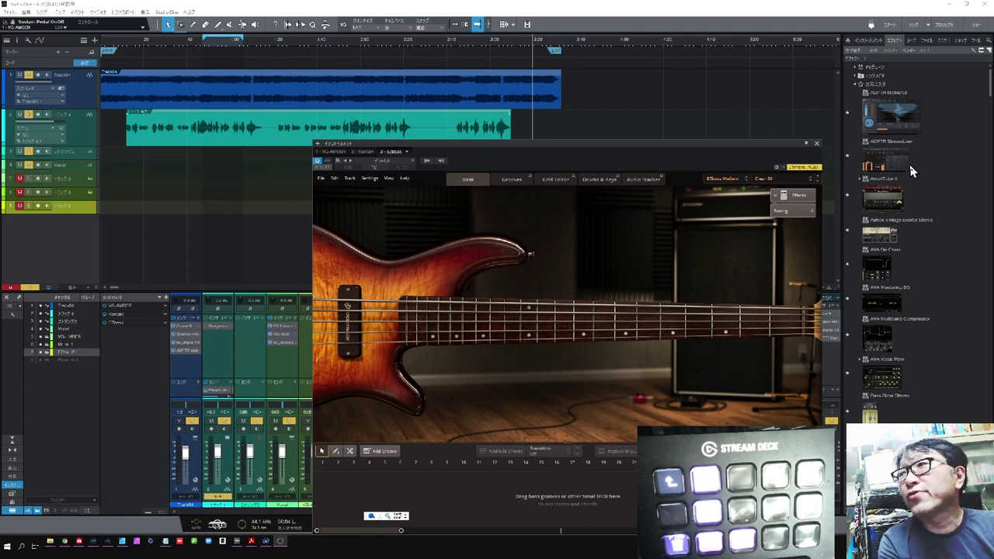
- Look through the installed instruments in the browser
{"action": "left_click", "coordinate": [873, 41]}
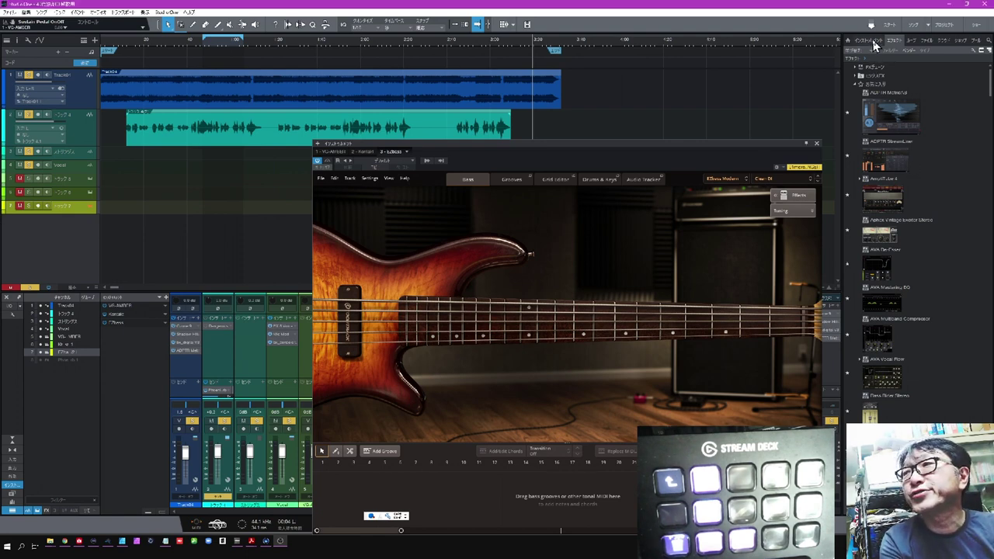
{"action": "scroll", "coordinate": [896, 224], "scroll_direction": "down", "scroll_amount": 5}
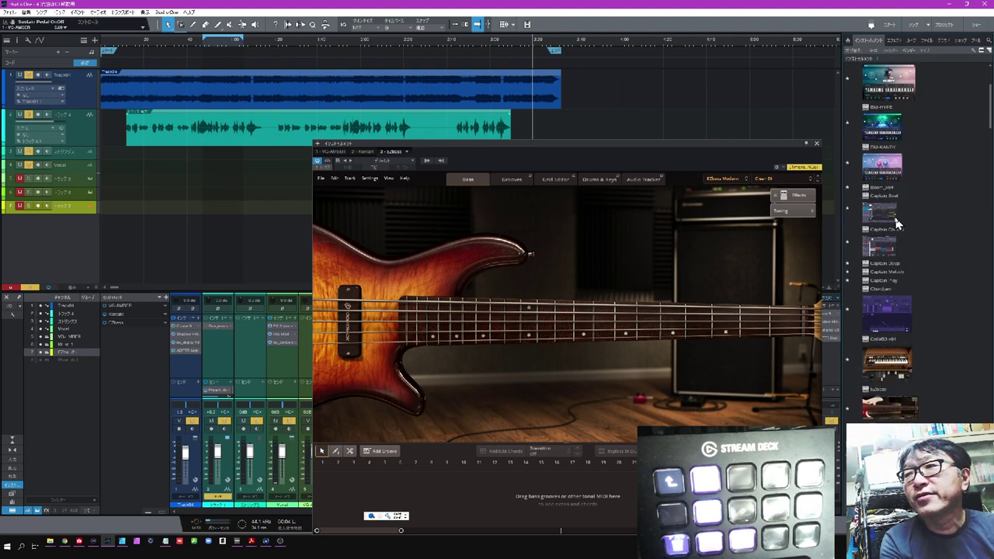
{"action": "scroll", "coordinate": [897, 223], "scroll_direction": "down", "scroll_amount": 5}
{"action": "scroll", "coordinate": [897, 224], "scroll_direction": "down", "scroll_amount": 5}
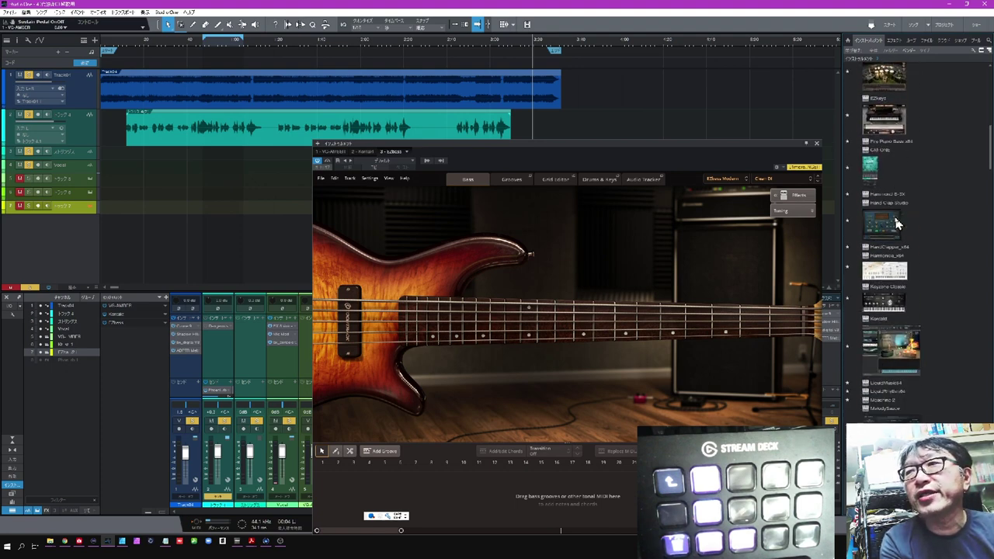
{"action": "scroll", "coordinate": [897, 224], "scroll_direction": "down", "scroll_amount": 2}
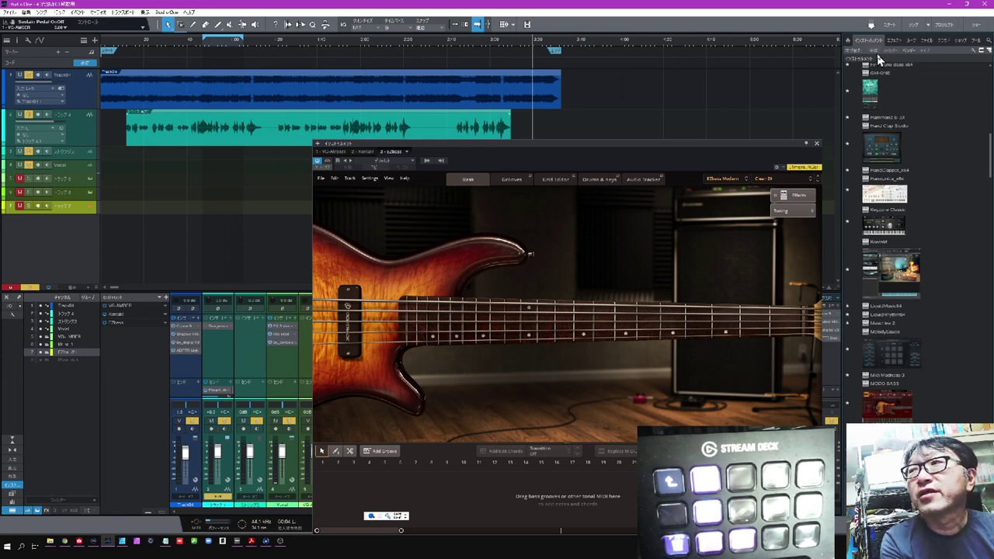
- Look through the browser's list of favorite effects, from ADPTR Metric AB down to the Lindell and LX plug-ins
{"action": "left_click", "coordinate": [893, 41]}
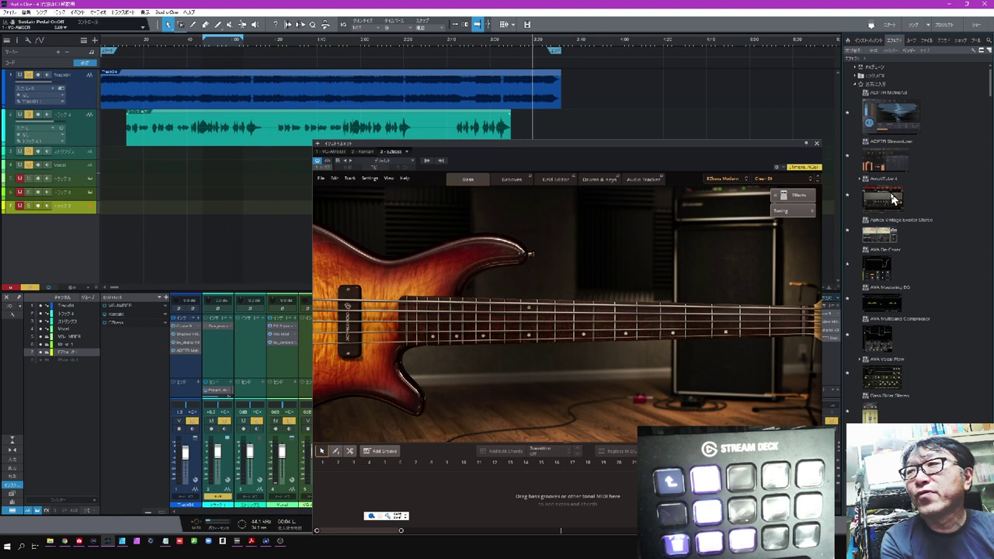
{"action": "scroll", "coordinate": [893, 200], "scroll_direction": "down", "scroll_amount": 8}
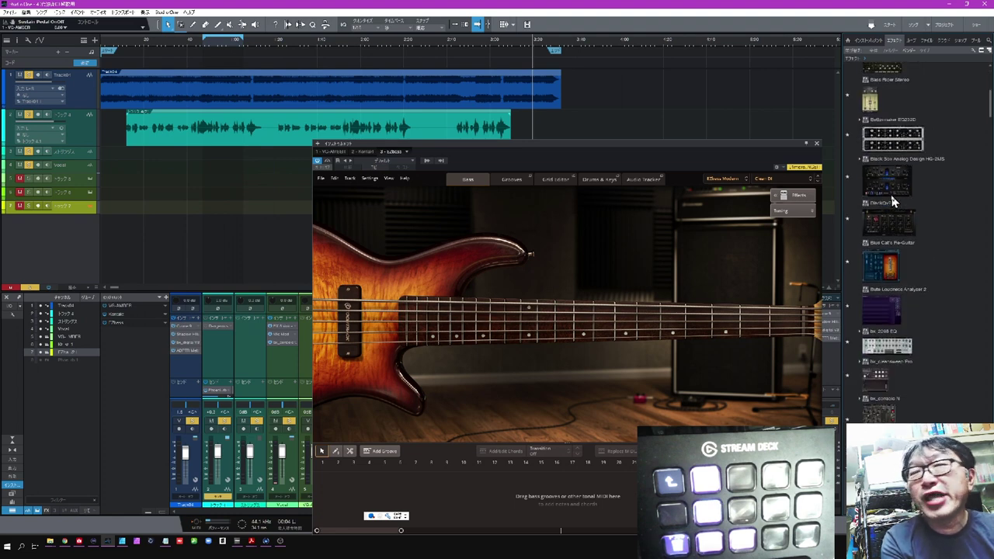
{"action": "scroll", "coordinate": [893, 200], "scroll_direction": "down", "scroll_amount": 5}
{"action": "scroll", "coordinate": [893, 201], "scroll_direction": "down", "scroll_amount": 5}
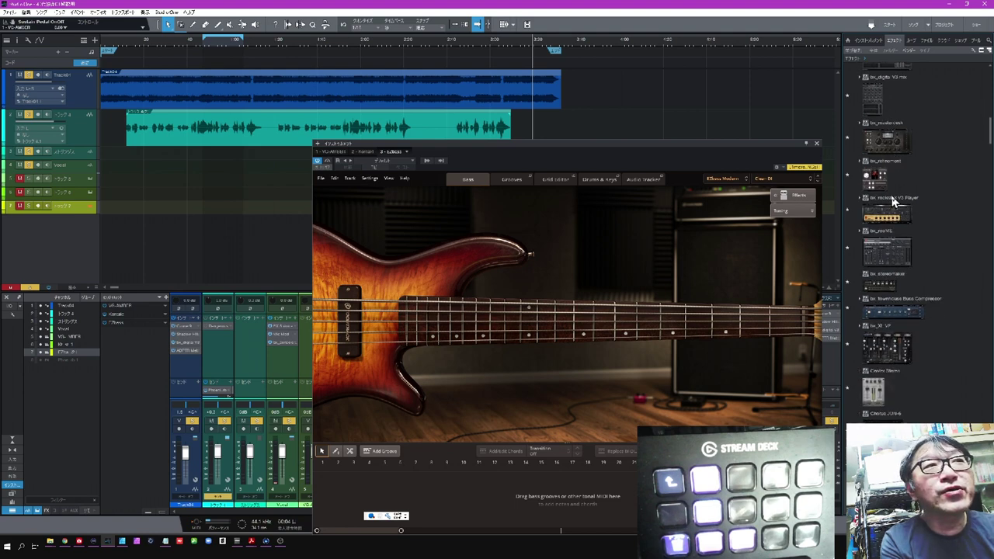
{"action": "scroll", "coordinate": [893, 200], "scroll_direction": "down", "scroll_amount": 5}
{"action": "scroll", "coordinate": [892, 201], "scroll_direction": "down", "scroll_amount": 4}
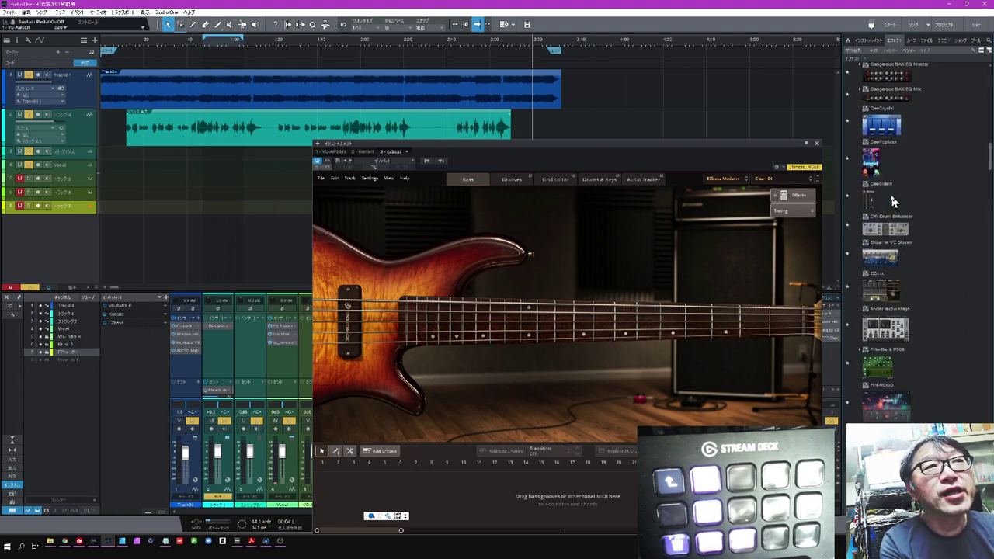
{"action": "scroll", "coordinate": [893, 202], "scroll_direction": "down", "scroll_amount": 4}
{"action": "scroll", "coordinate": [893, 202], "scroll_direction": "down", "scroll_amount": 4}
{"action": "scroll", "coordinate": [893, 202], "scroll_direction": "down", "scroll_amount": 4}
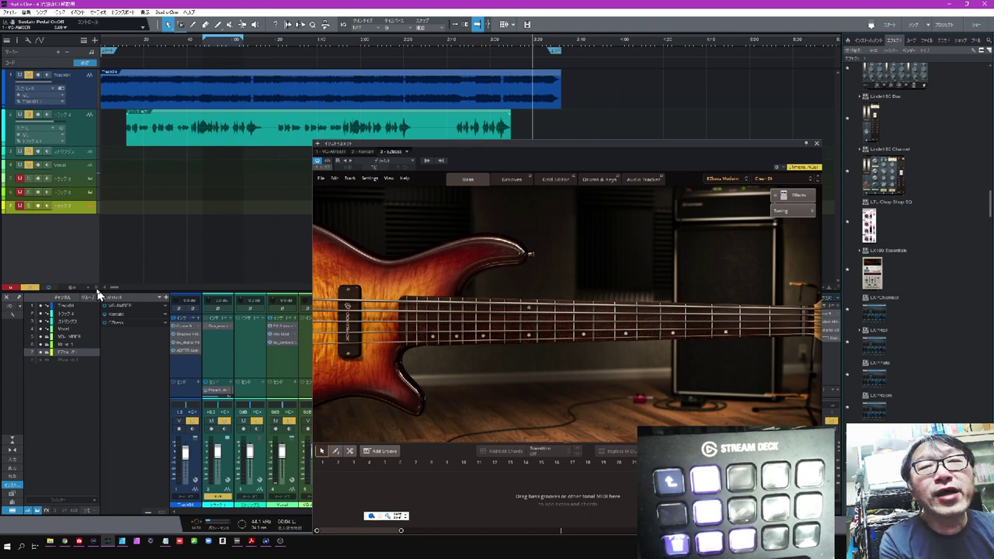
- Delete the five tracks from ストリングス through トラック 7 and close the EZbass window
{"action": "left_click", "coordinate": [80, 154], "text": "shift"}
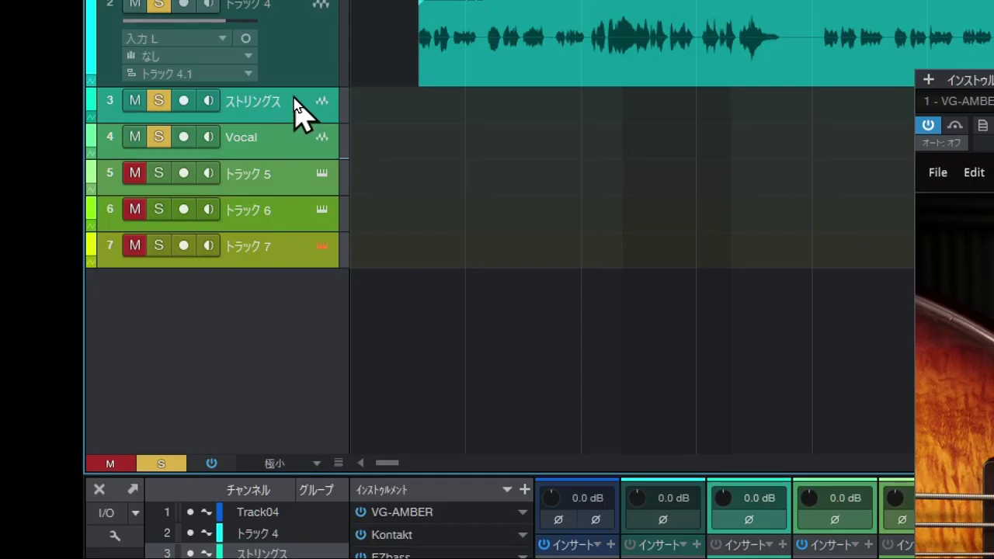
{"action": "right_click", "coordinate": [87, 152]}
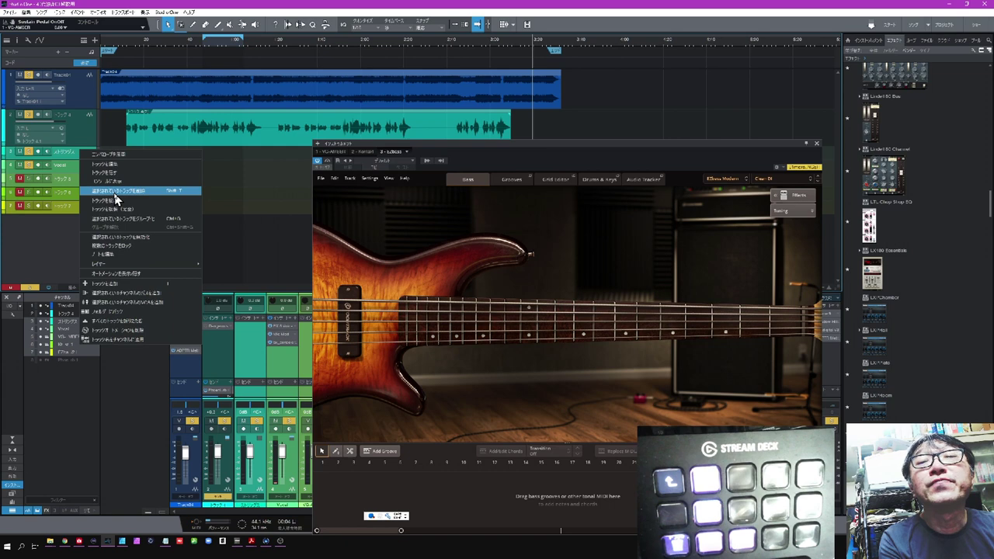
{"action": "left_click", "coordinate": [115, 192]}
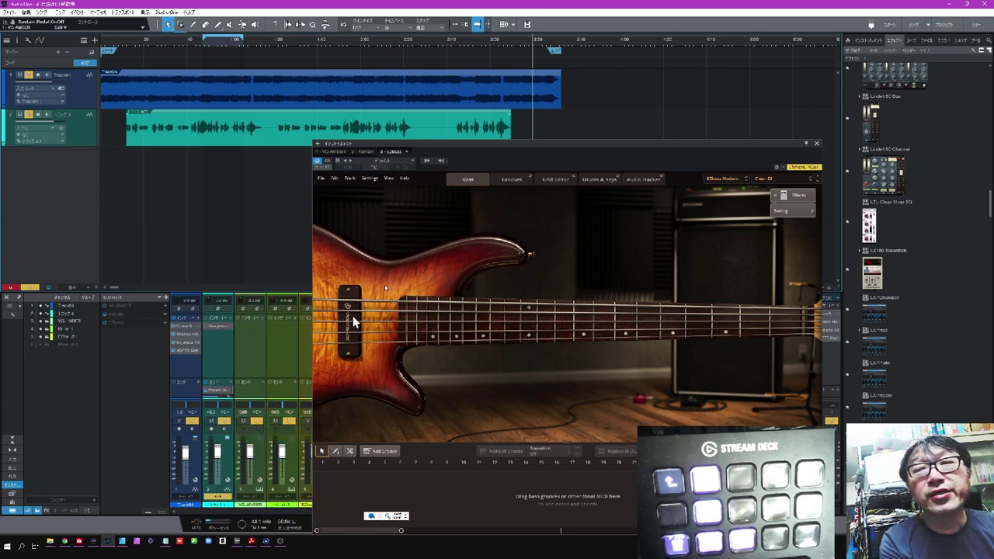
{"action": "left_click", "coordinate": [816, 144]}
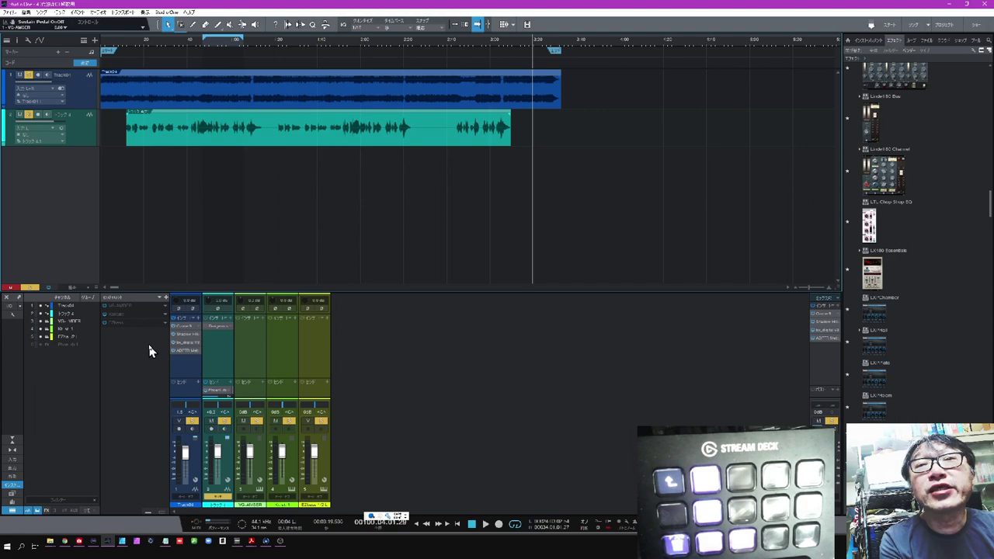
- Remove the unused instruments VG-AMBER, Kontakt and EZbass from the instrument list
{"action": "left_click", "coordinate": [159, 298]}
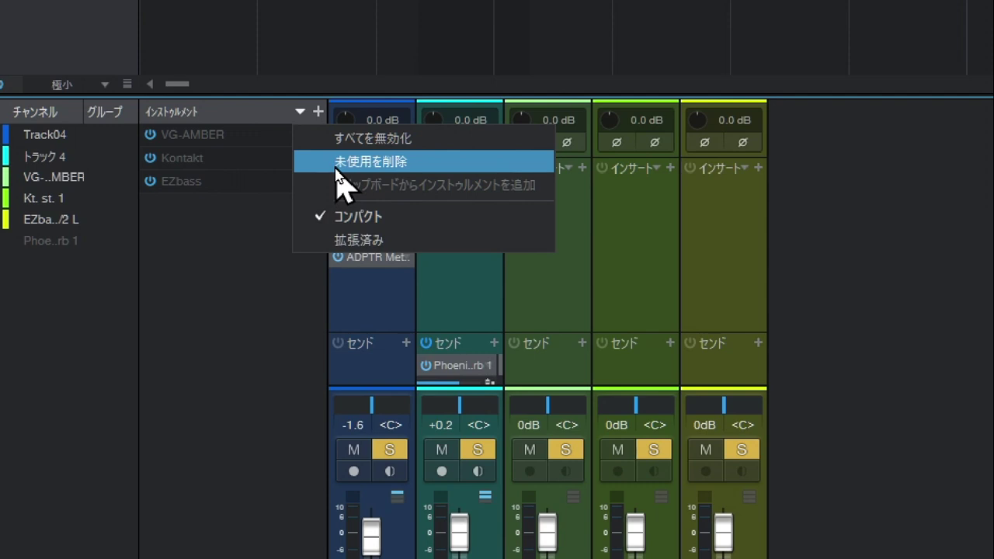
{"action": "left_click", "coordinate": [336, 165]}
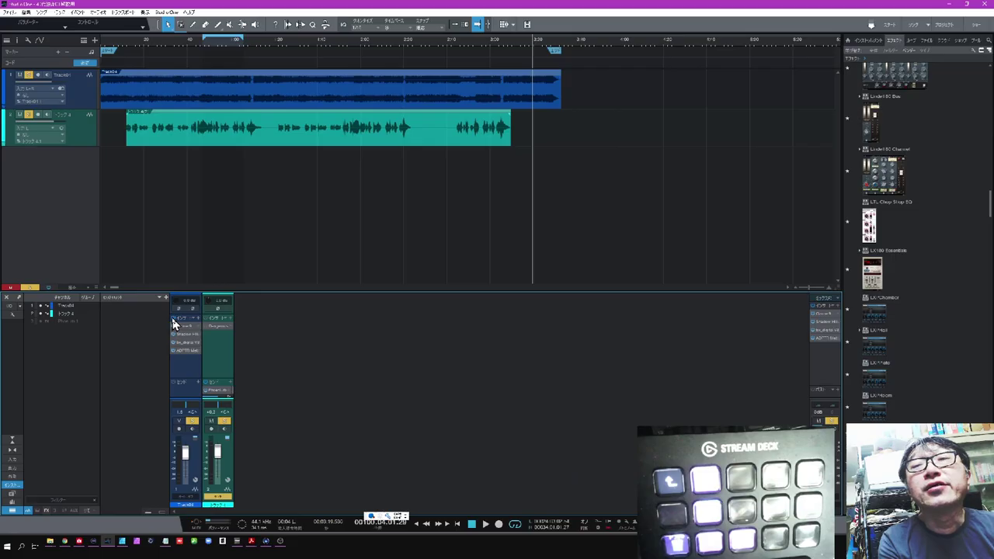
- Add Vocal, VG-AMBER and Kontakt preset tracks, and delete all three together with their instruments
{"action": "key", "text": "t"}
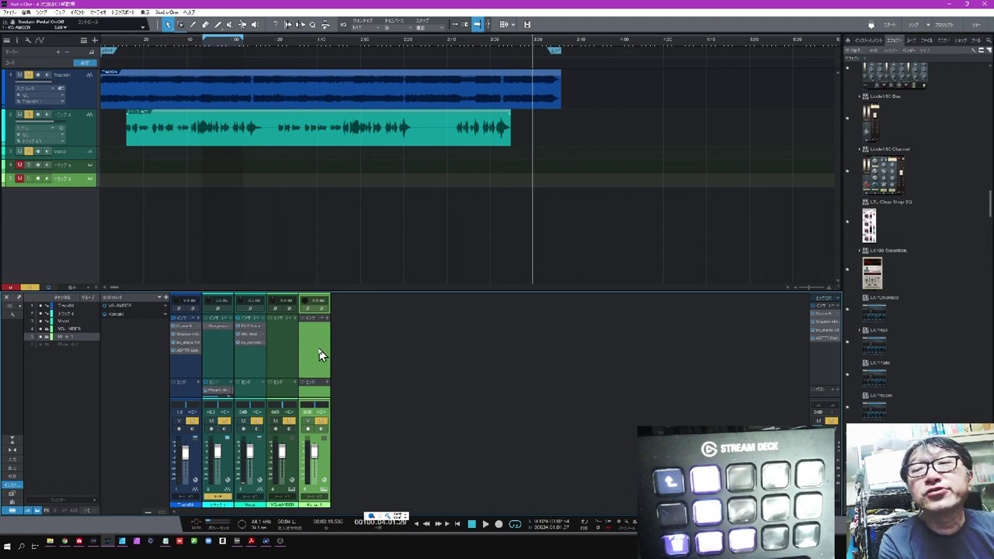
{"action": "left_click", "coordinate": [260, 357], "text": "shift"}
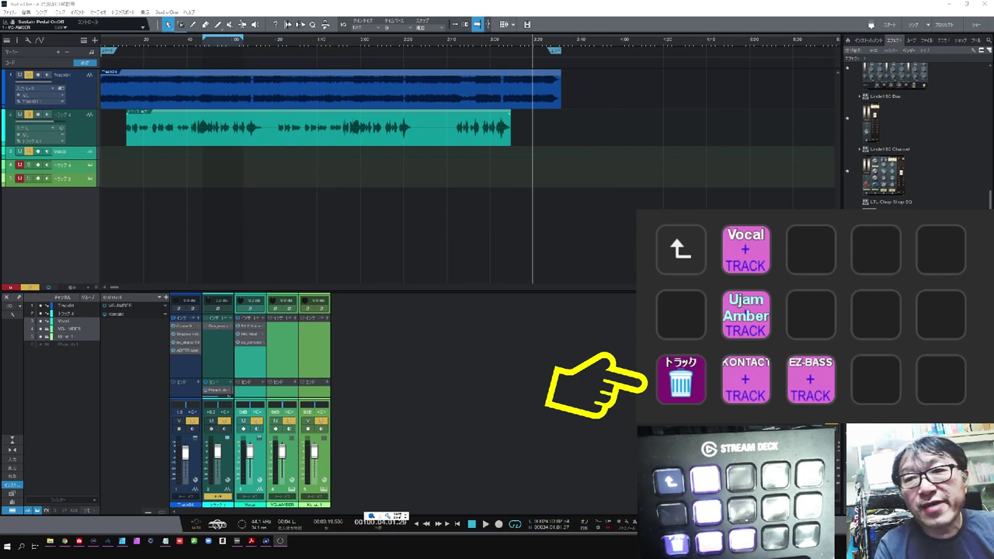
{"action": "left_click", "coordinate": [102, 235]}
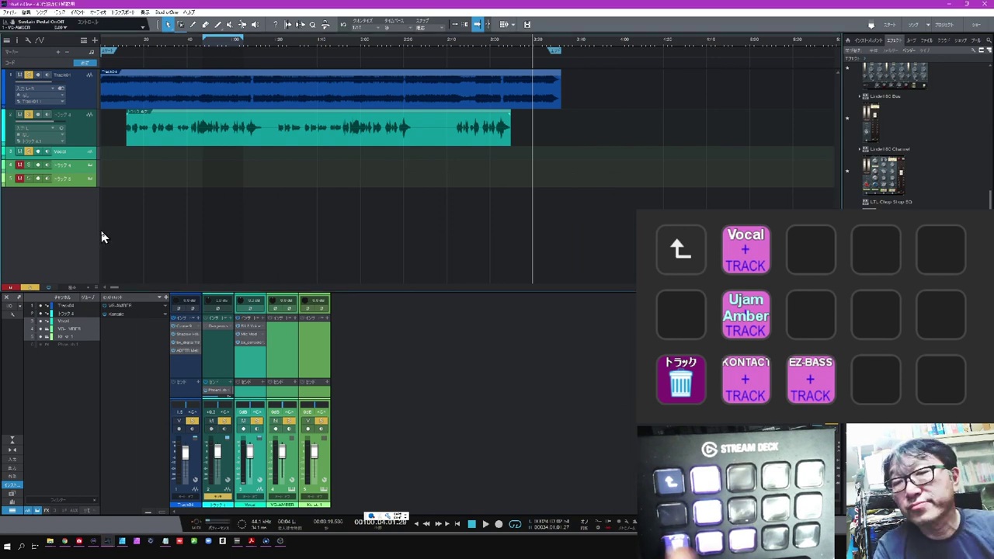
{"action": "key", "text": "shift+t"}
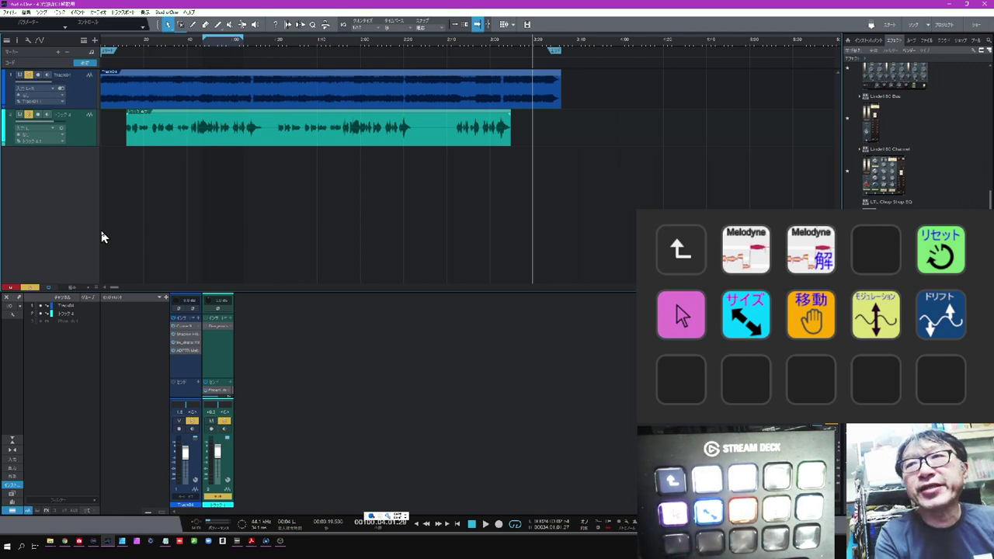
- Apply Melodyne to the vocal event on トラック 4 and enlarge the editor area upward
{"action": "left_click", "coordinate": [215, 146]}
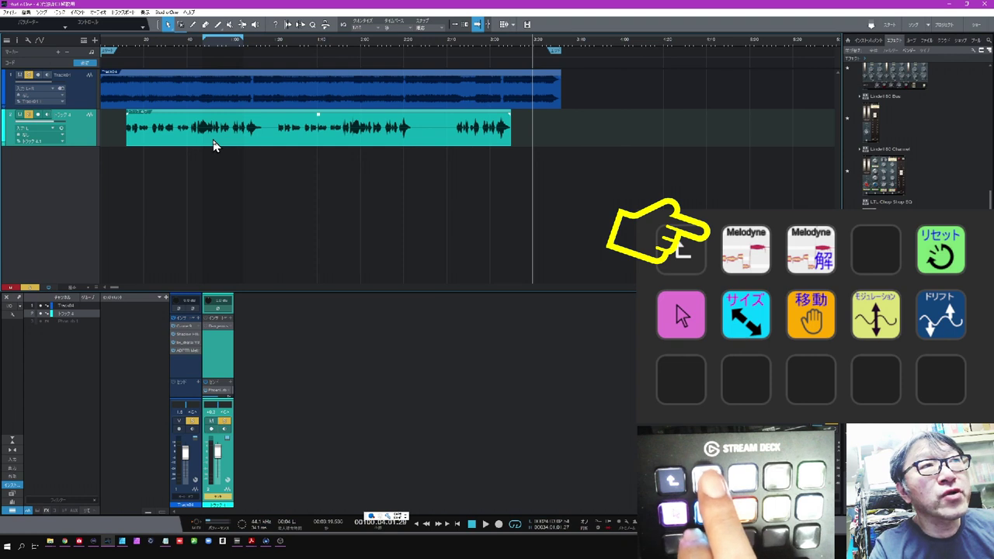
{"action": "key", "text": "ctrl+m"}
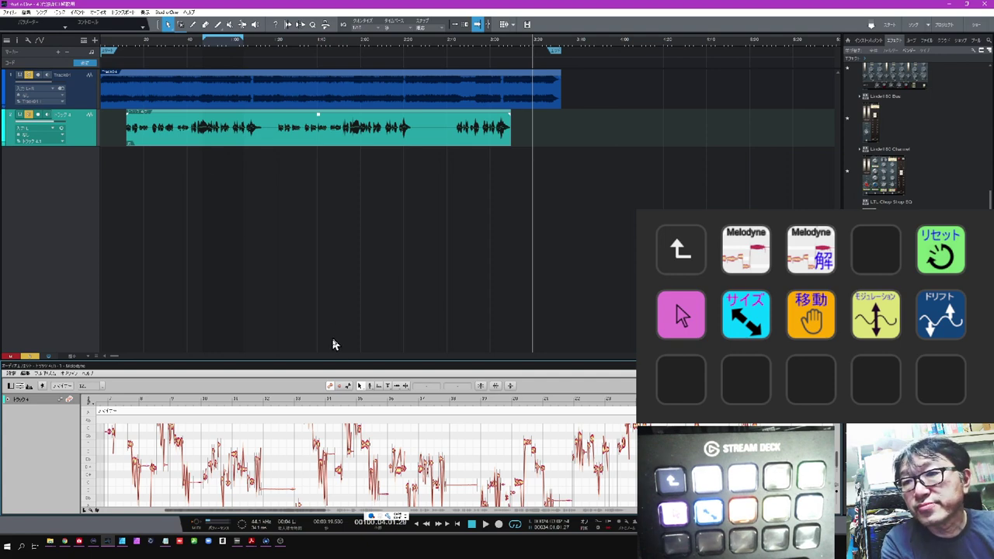
{"action": "left_click_drag", "start_coordinate": [336, 361], "coordinate": [337, 228]}
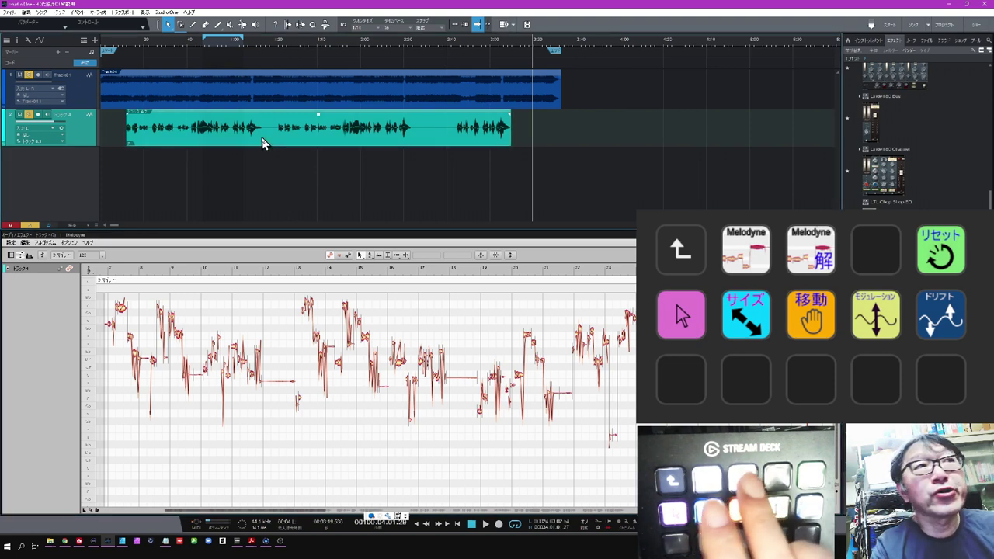
- Remove Melodyne from the vocal event and apply it again
{"action": "key", "text": "ctrl+shift+m"}
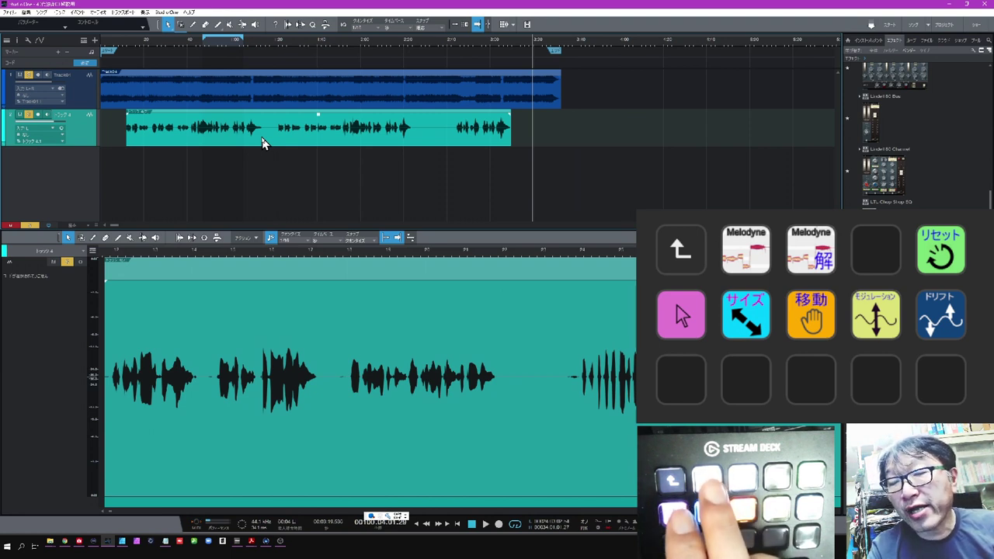
{"action": "key", "text": "ctrl+m"}
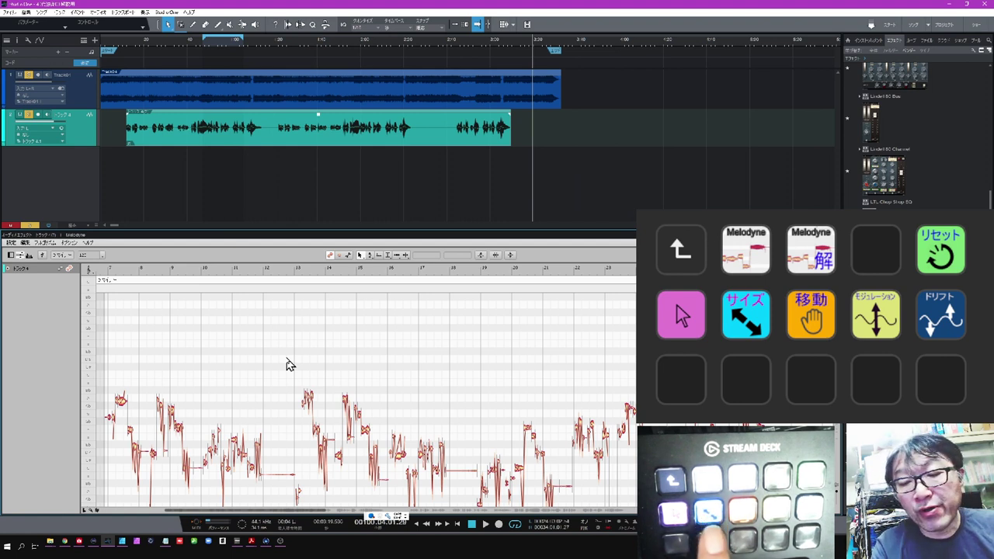
- Zoom and pan the Melodyne editor to the group of vocal notes just before bar 14
{"action": "key", "text": "F1"}
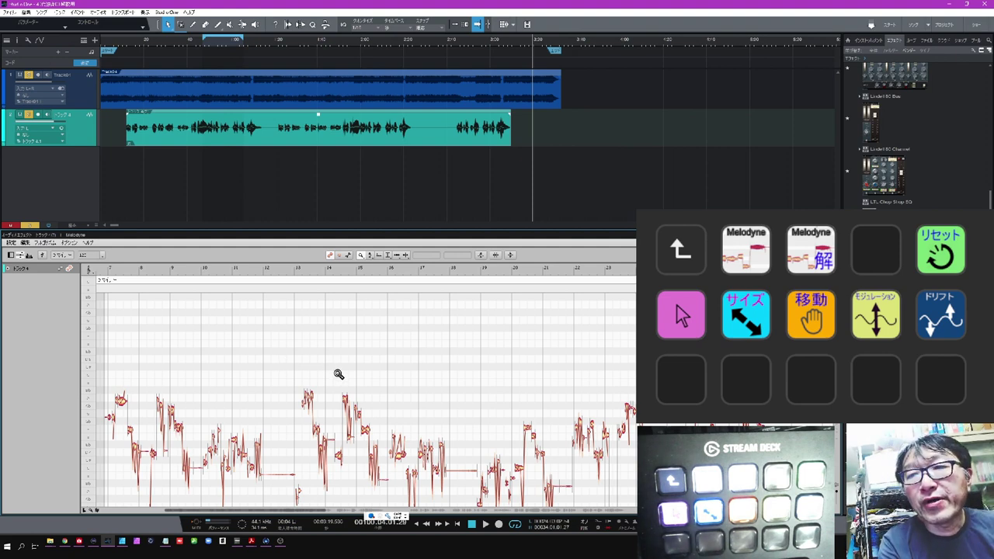
{"action": "mouse_move", "coordinate": [339, 378]}
{"action": "left_mouse_down"}
{"action": "mouse_move", "coordinate": [366, 401]}
{"action": "mouse_move", "coordinate": [339, 365]}
{"action": "left_mouse_up"}
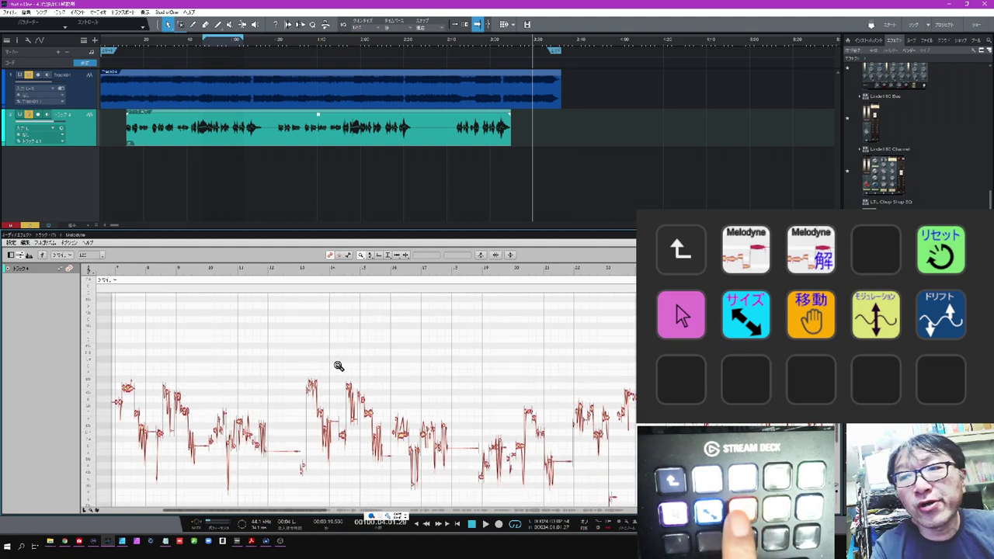
{"action": "key", "text": "F1"}
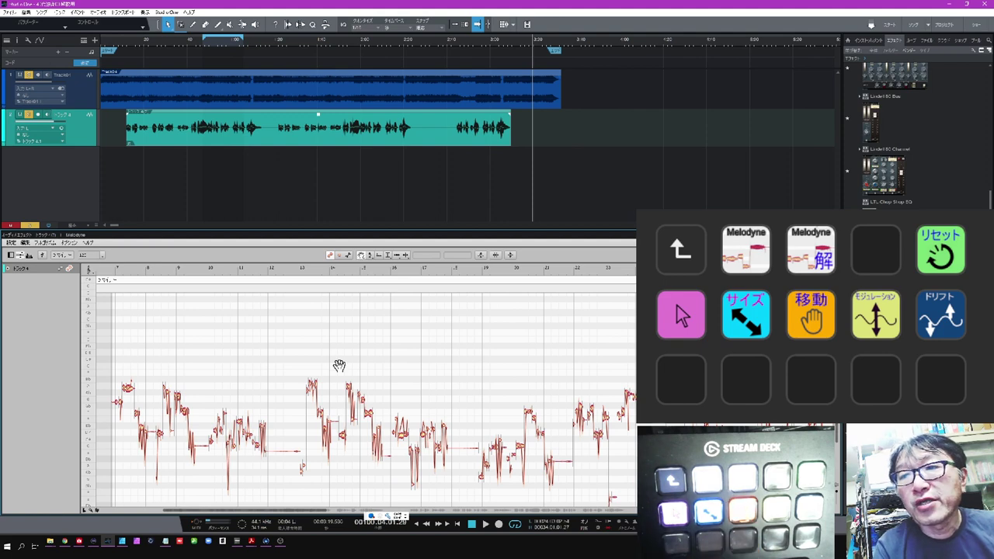
{"action": "left_click_drag", "start_coordinate": [339, 354], "coordinate": [390, 344]}
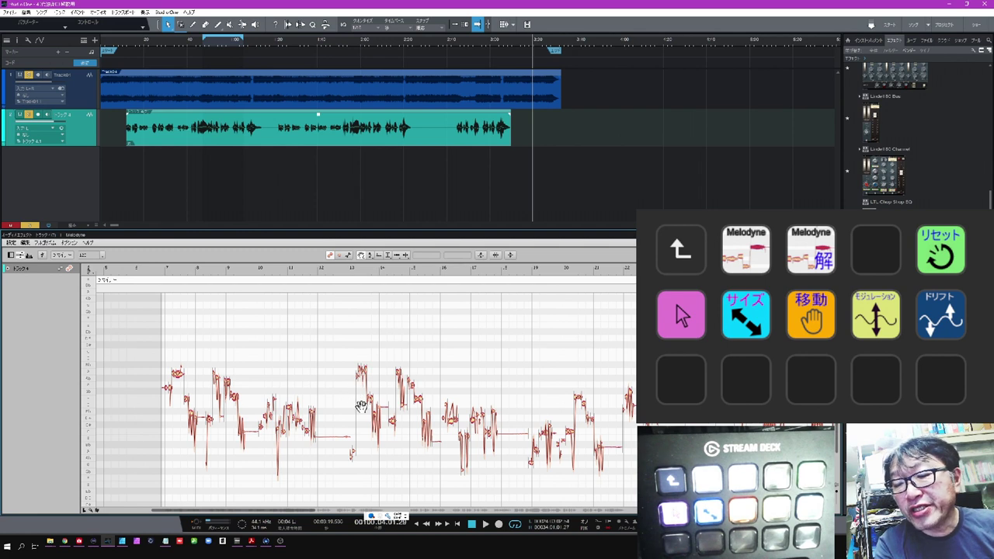
{"action": "key", "text": "F1"}
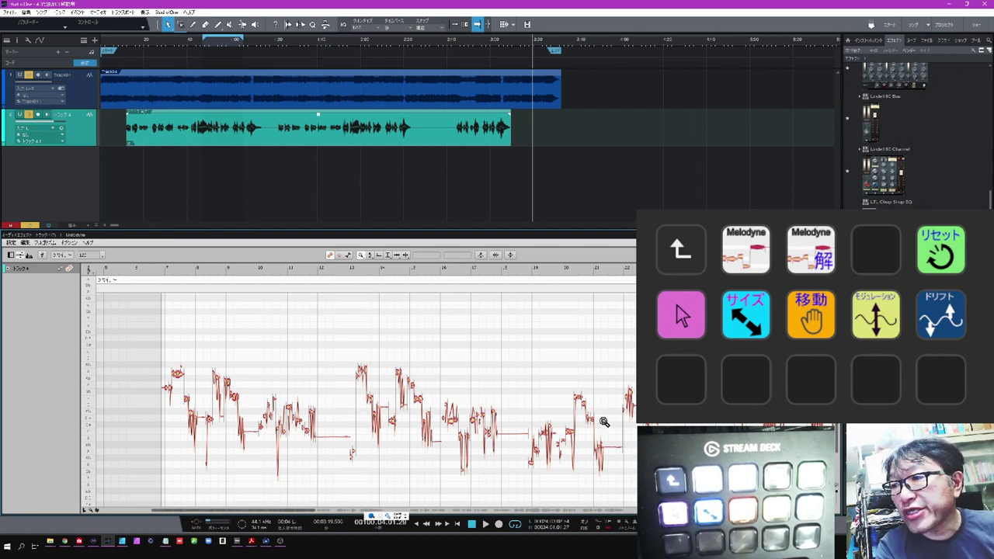
{"action": "left_click_drag", "start_coordinate": [362, 382], "coordinate": [534, 461]}
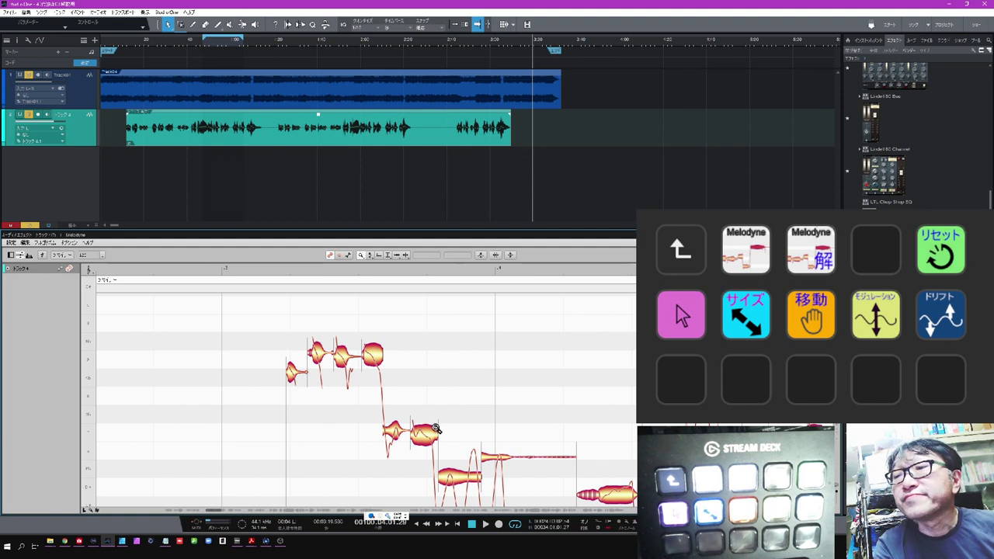
{"action": "scroll", "coordinate": [475, 436], "scroll_direction": "down", "scroll_amount": 3}
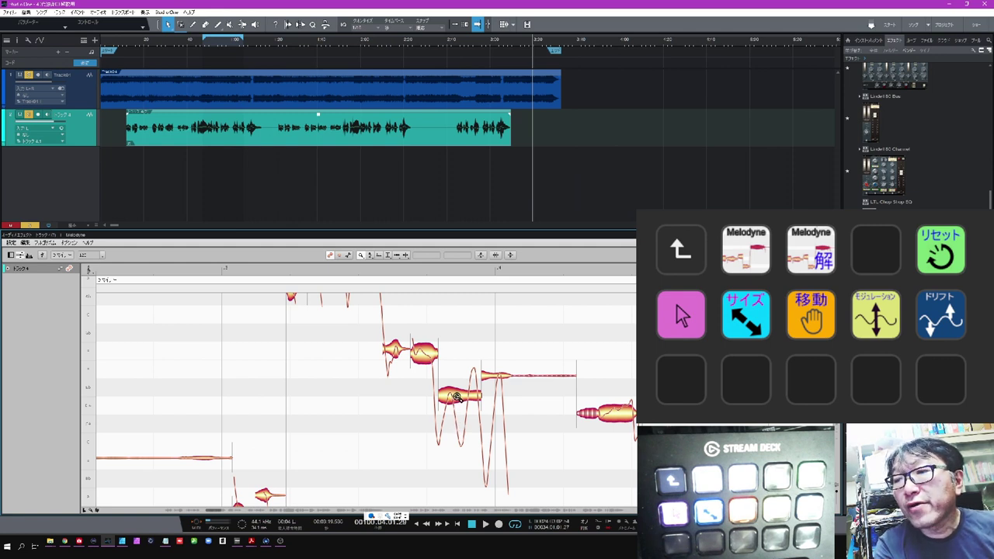
- Adjust the pitch modulation and pitch drift of the wavering note just before bar 14 in Melodyne
{"action": "key", "text": "F1"}
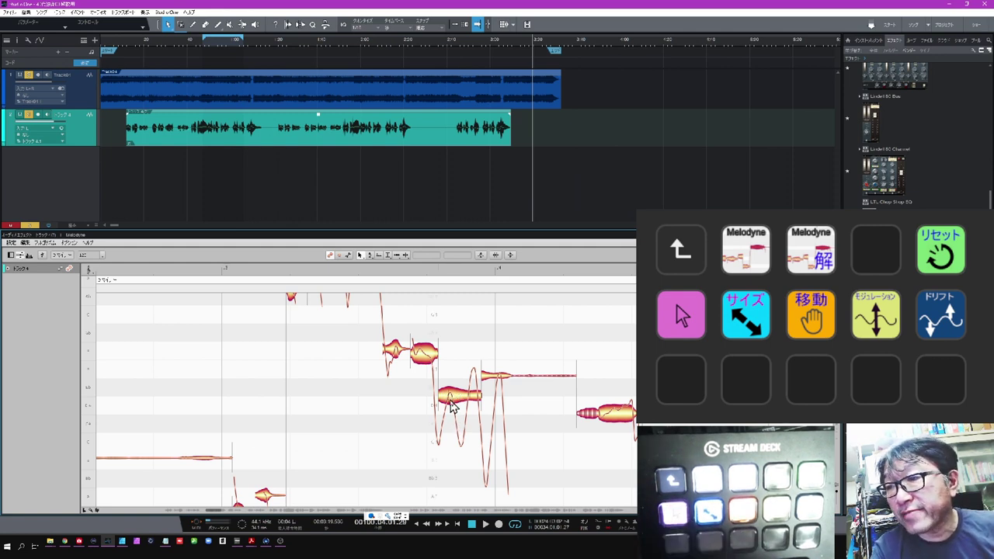
{"action": "left_click", "coordinate": [455, 400]}
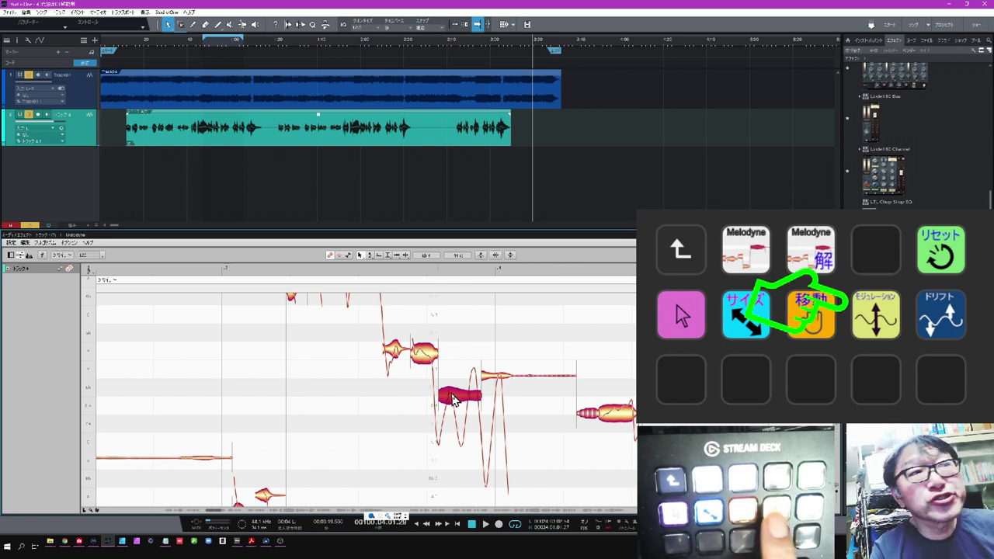
{"action": "key", "text": "F2"}
{"action": "key", "text": "F2"}
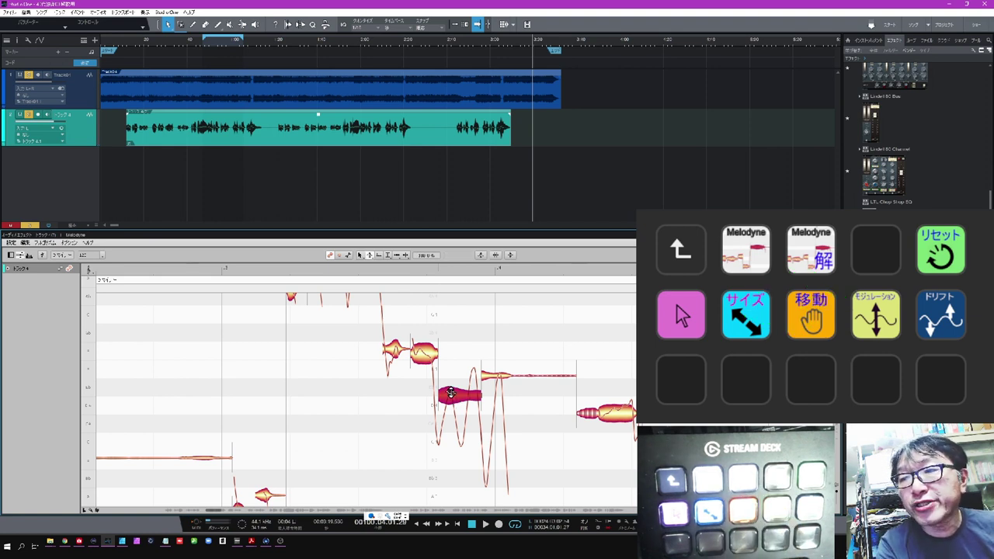
{"action": "mouse_move", "coordinate": [455, 392]}
{"action": "left_mouse_down"}
{"action": "mouse_move", "coordinate": [461, 406]}
{"action": "mouse_move", "coordinate": [466, 386]}
{"action": "mouse_move", "coordinate": [470, 417]}
{"action": "mouse_move", "coordinate": [472, 388]}
{"action": "left_mouse_up"}
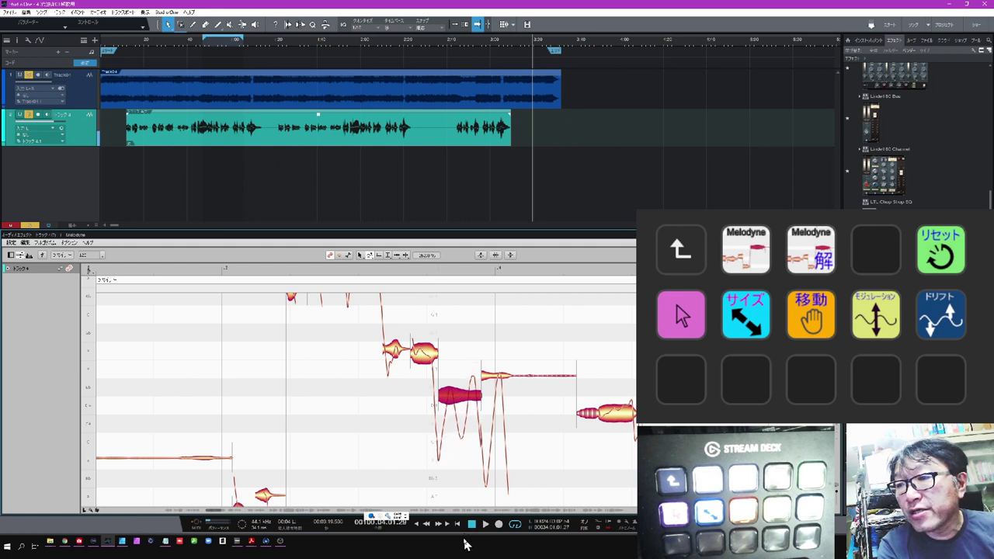
{"action": "left_click_drag", "start_coordinate": [466, 546], "coordinate": [465, 455]}
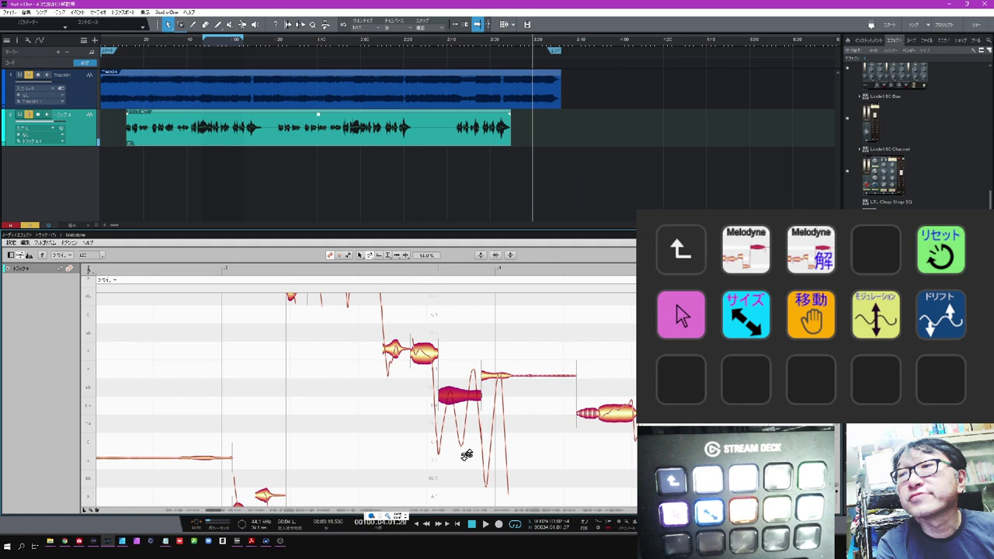
- Raise the pitch of the note preceding the wavering one to Gb 4 +30 ct with the Main Tool
{"action": "left_click", "coordinate": [424, 354]}
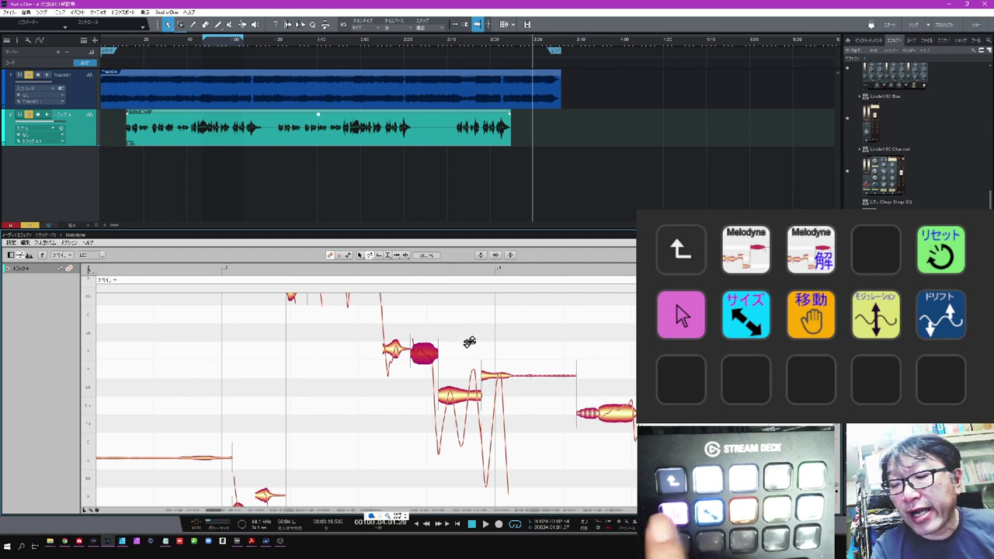
{"action": "key", "text": "F1"}
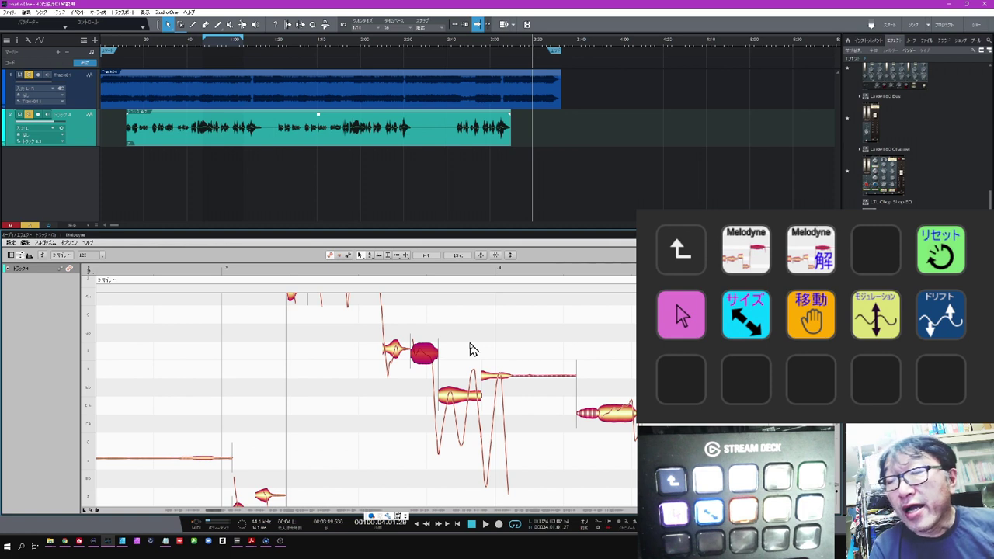
{"action": "left_click_drag", "start_coordinate": [431, 354], "coordinate": [432, 330]}
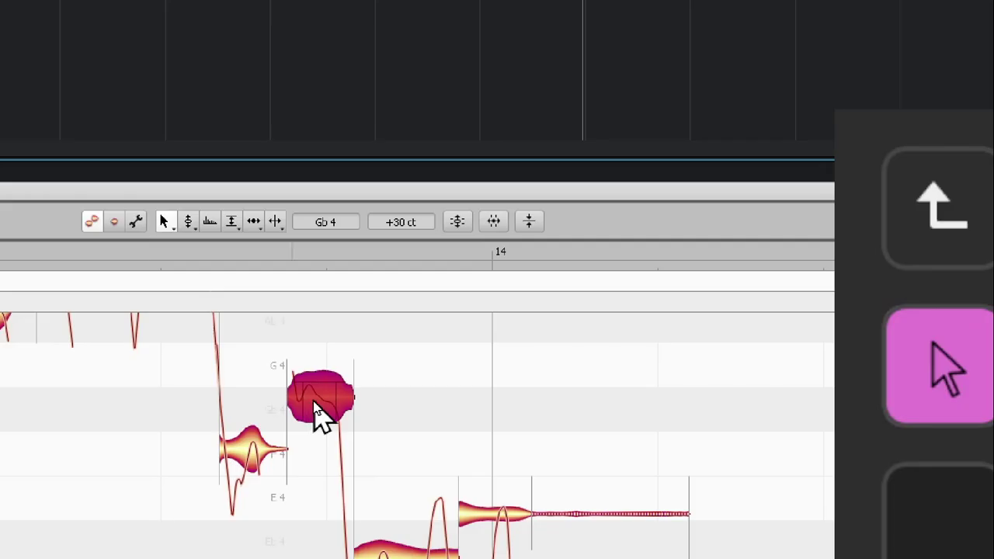
- Restore the raised note's original pitch using すべてのピッチ変更を取り消す
{"action": "right_click", "coordinate": [318, 411]}
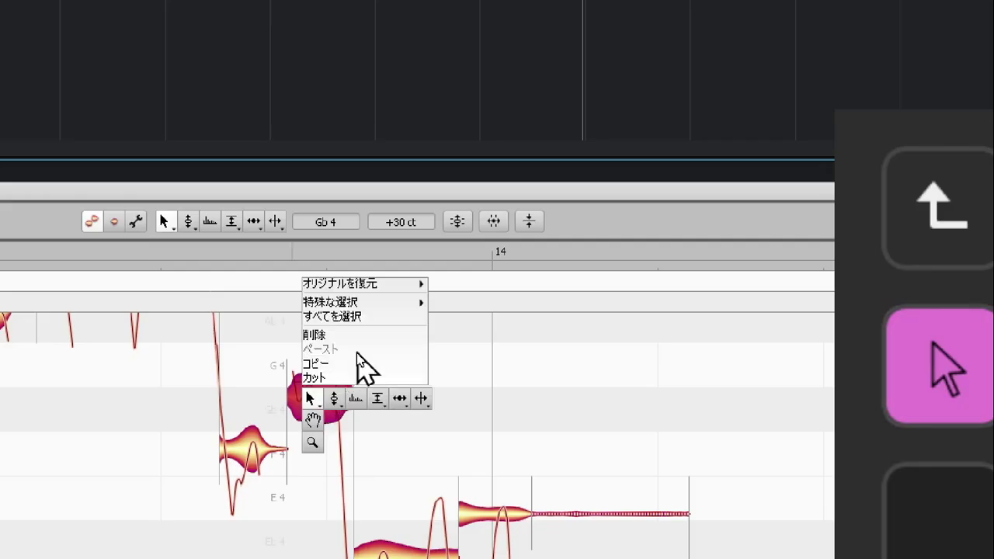
{"action": "mouse_move", "coordinate": [400, 287]}
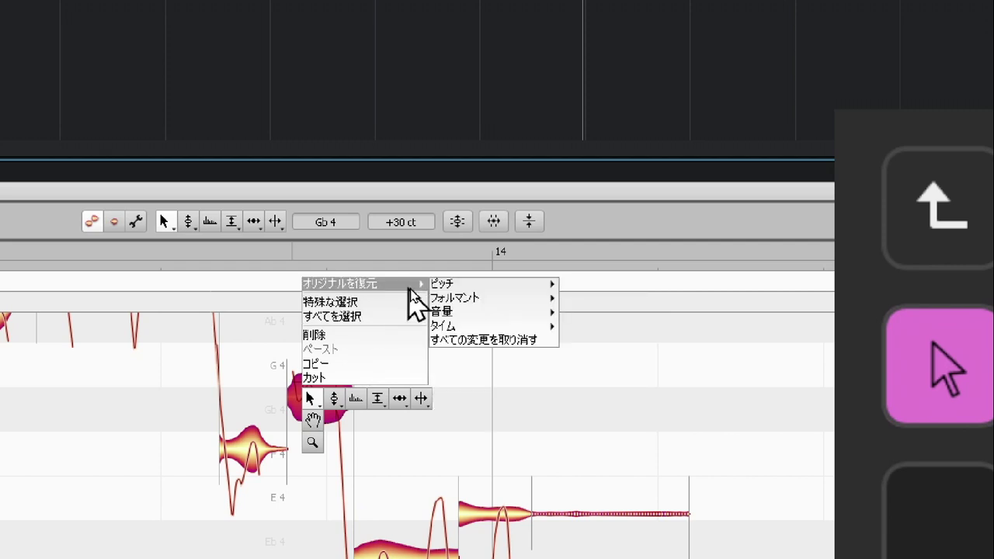
{"action": "mouse_move", "coordinate": [436, 286]}
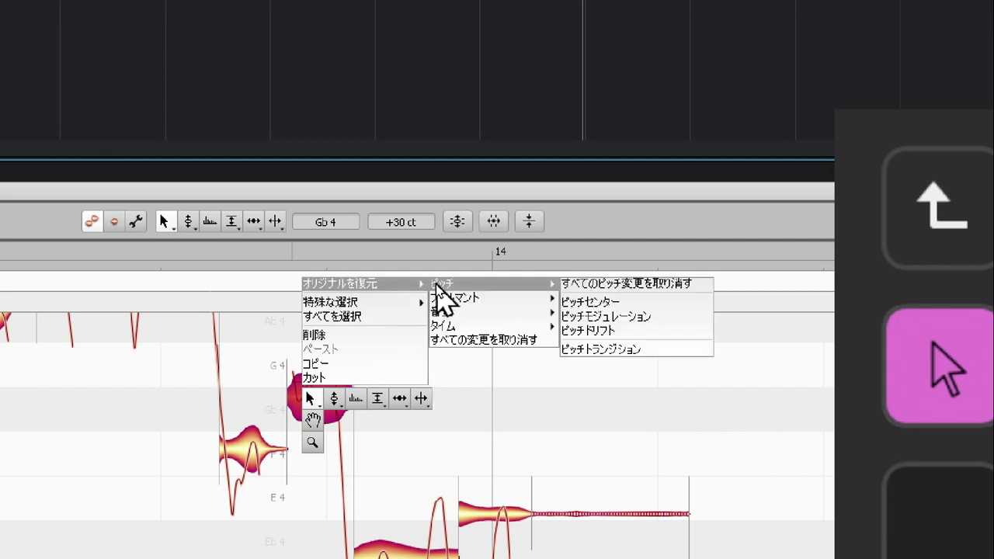
{"action": "left_click", "coordinate": [592, 285]}
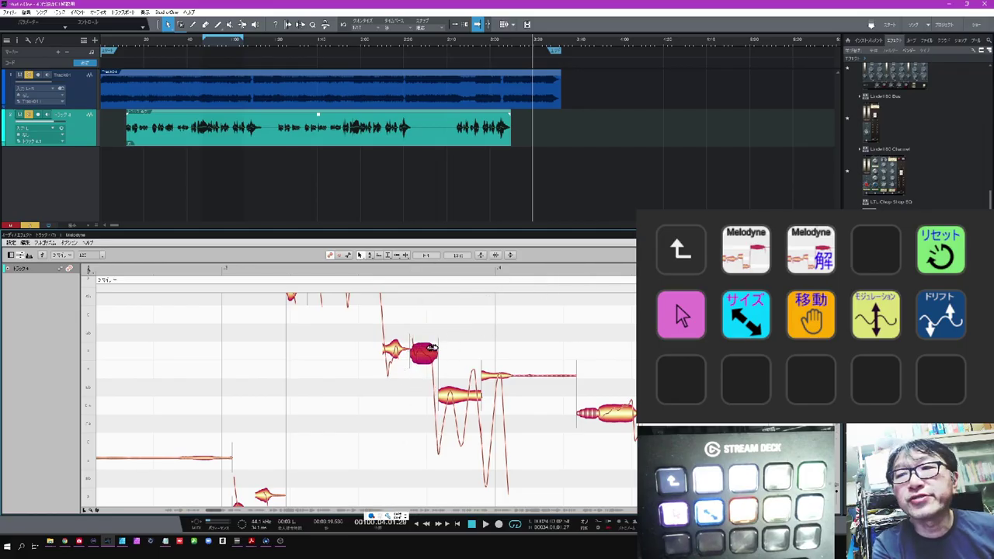
- View the options for restoring the selected note's original pitch, and leave them without choosing one
{"action": "right_click", "coordinate": [424, 358]}
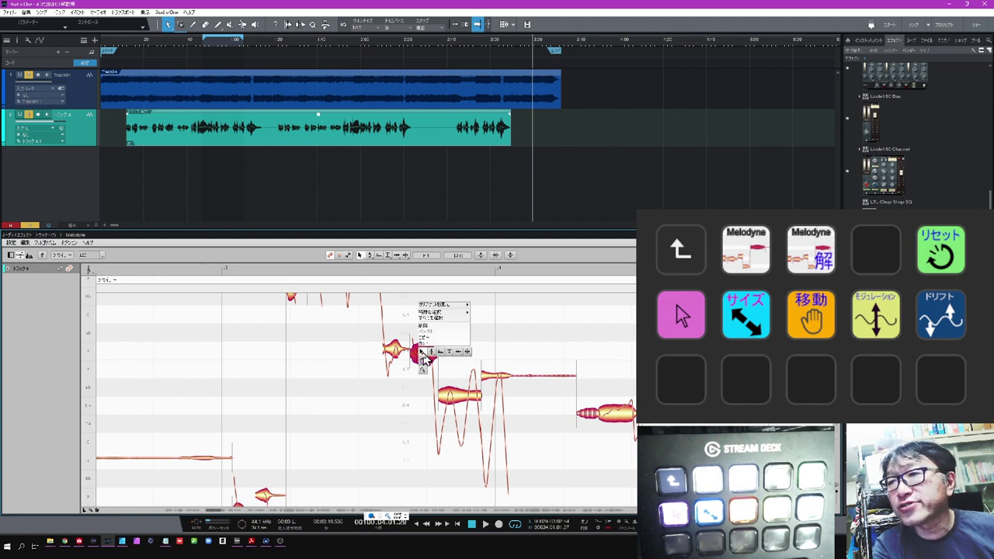
{"action": "mouse_move", "coordinate": [449, 309]}
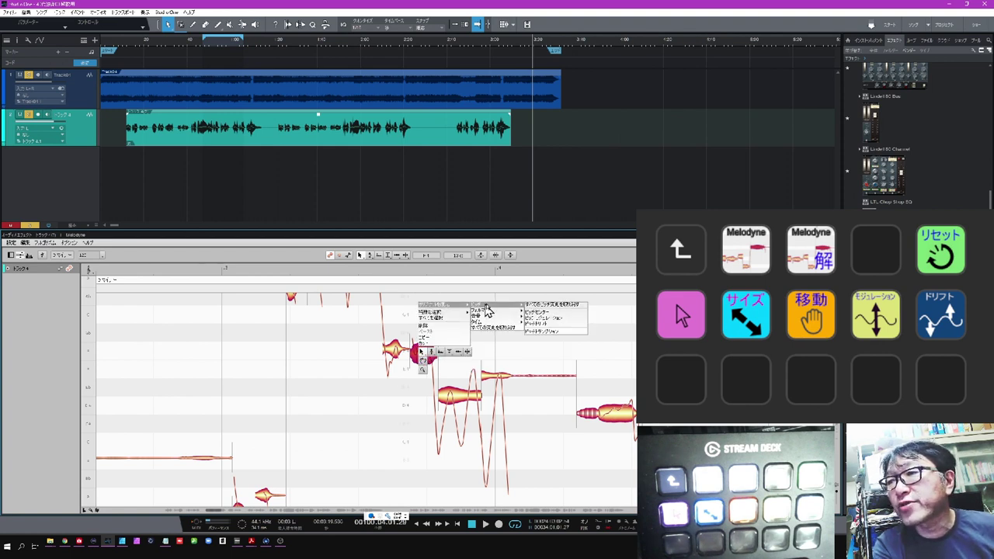
{"action": "left_click", "coordinate": [403, 338]}
- Raise the selected note's pitch again and reset it with the リセット shortcut
{"action": "left_click_drag", "start_coordinate": [420, 357], "coordinate": [424, 322]}
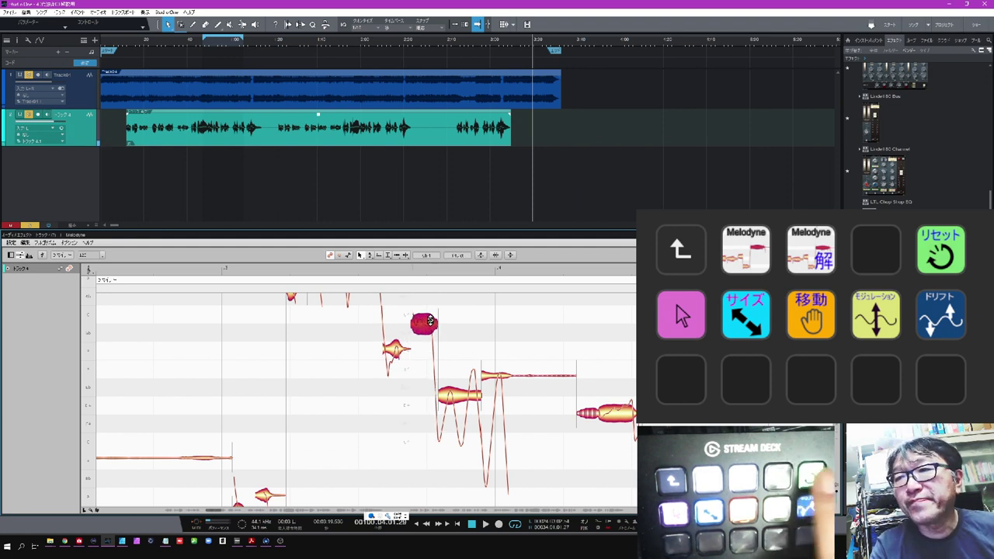
{"action": "key", "text": "ctrl+z"}
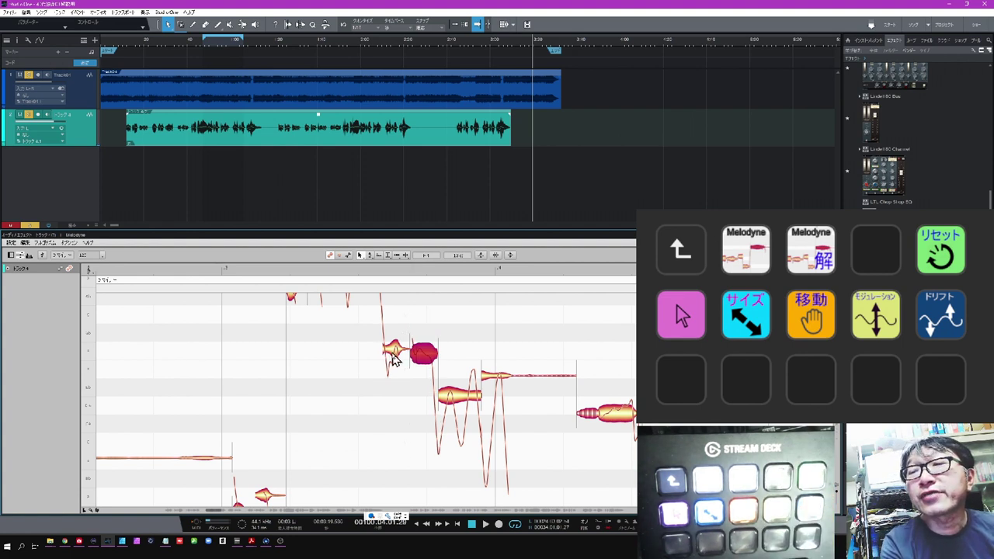
- Shift three consecutive notes before bar 14: raise the first, lower the second and raise the third
{"action": "left_click_drag", "start_coordinate": [392, 351], "coordinate": [394, 326]}
{"action": "left_click_drag", "start_coordinate": [431, 357], "coordinate": [464, 354]}
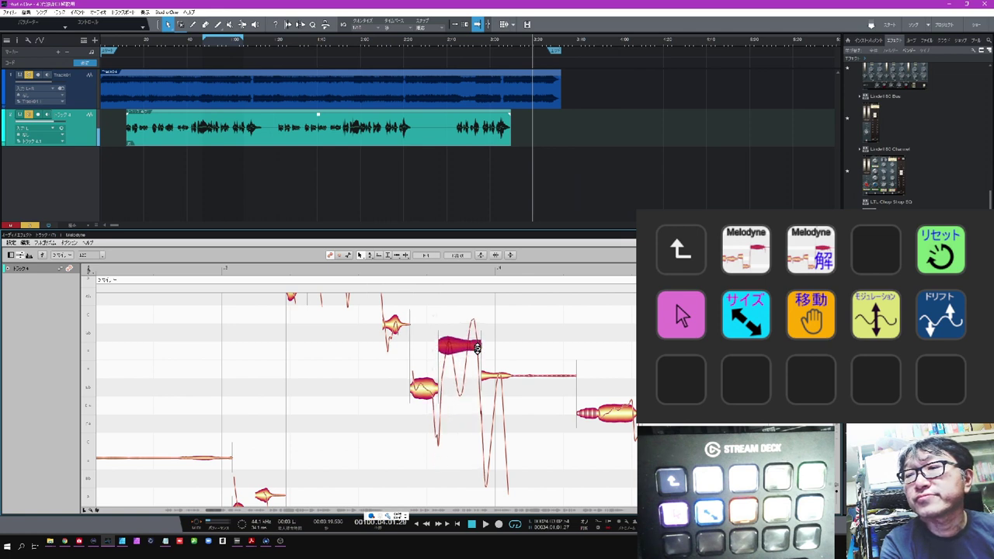
- Select the shifted notes and their neighbours before bar 14 and reset their pitches together with the リセット shortcut
{"action": "left_click_drag", "start_coordinate": [359, 315], "coordinate": [564, 440]}
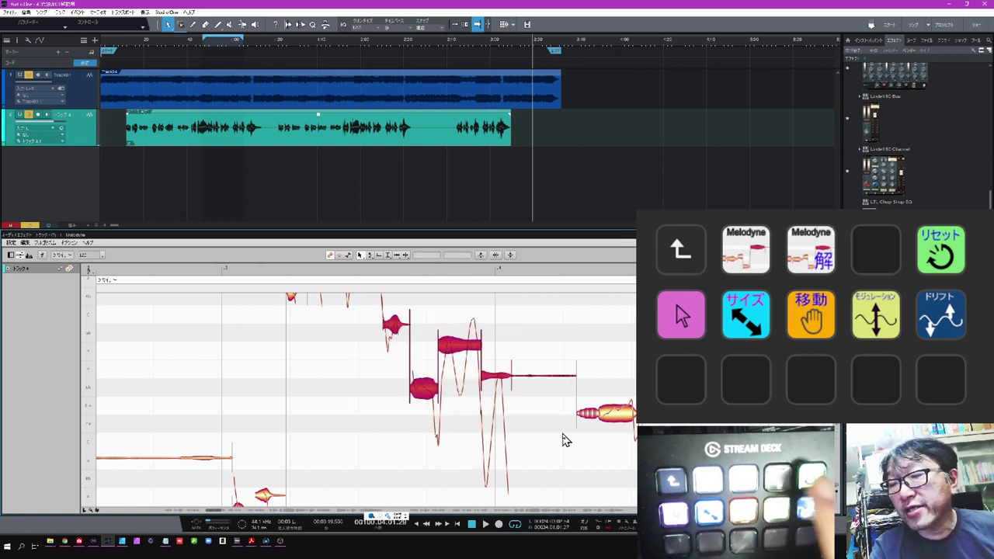
{"action": "key", "text": "ctrl+r"}
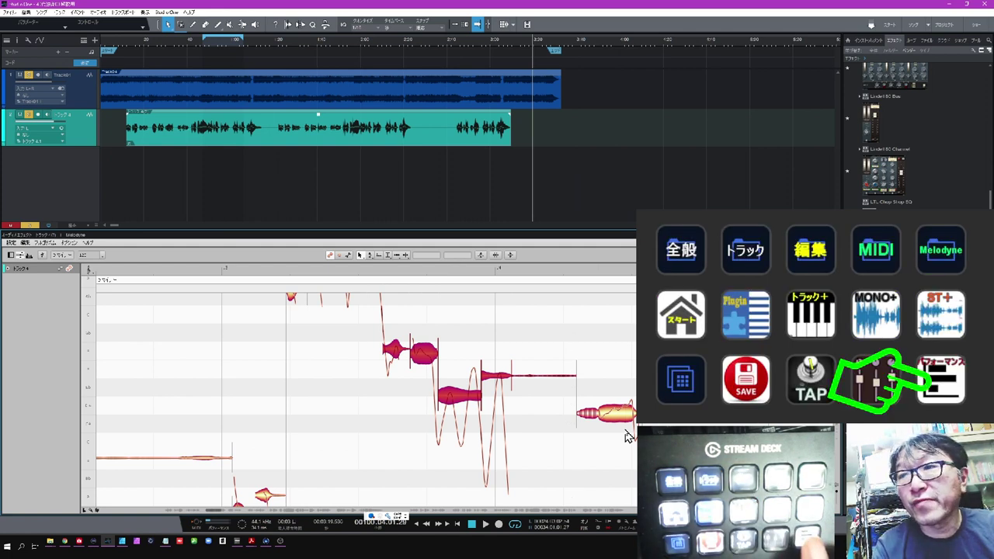
- Show the performance monitor with the パフォーマンス shortcut and hide it again
{"action": "key", "text": "ctrl+shift+p"}
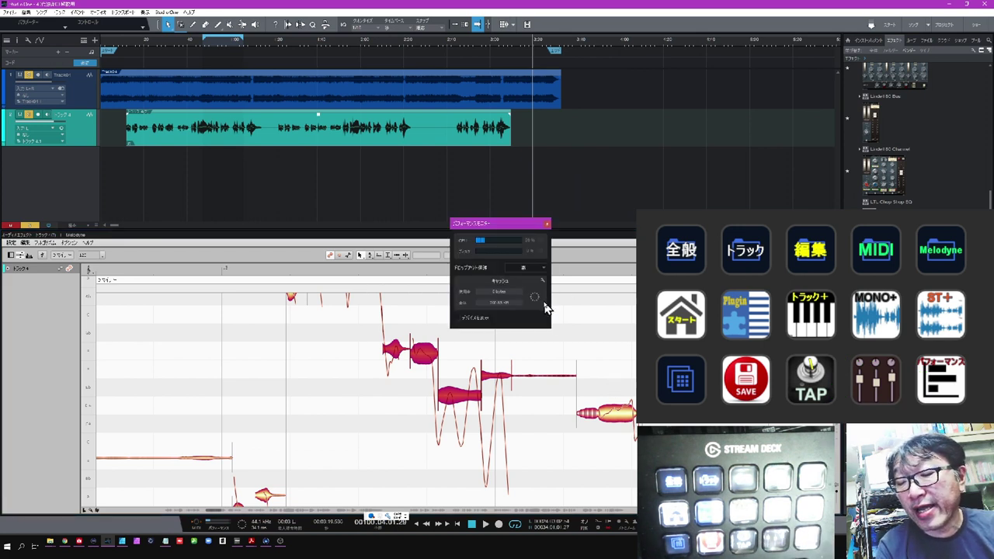
{"action": "key", "text": "ctrl+shift+p"}
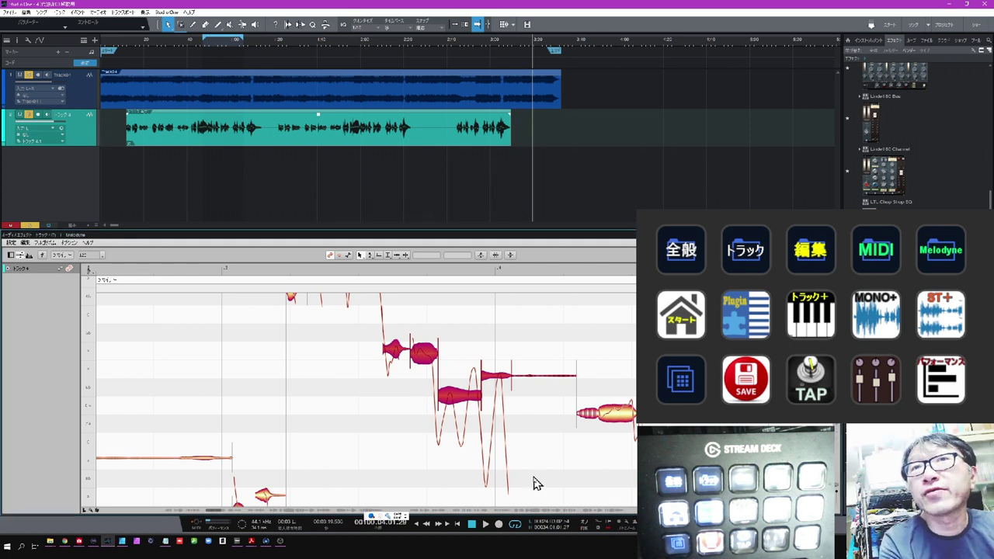
- Show the tempo track in the arrangement and return the playhead to the start of the song
{"action": "left_click", "coordinate": [83, 41]}
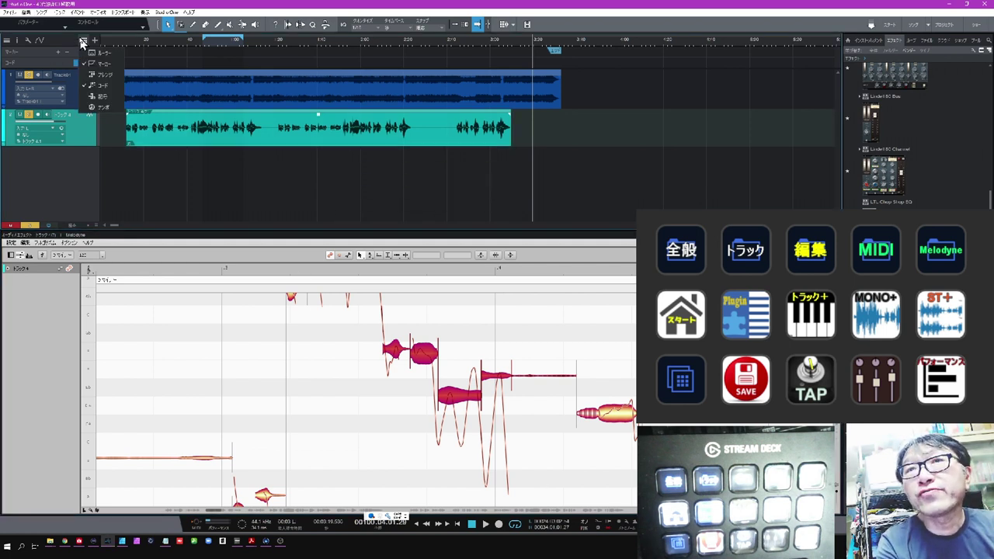
{"action": "left_click", "coordinate": [104, 107]}
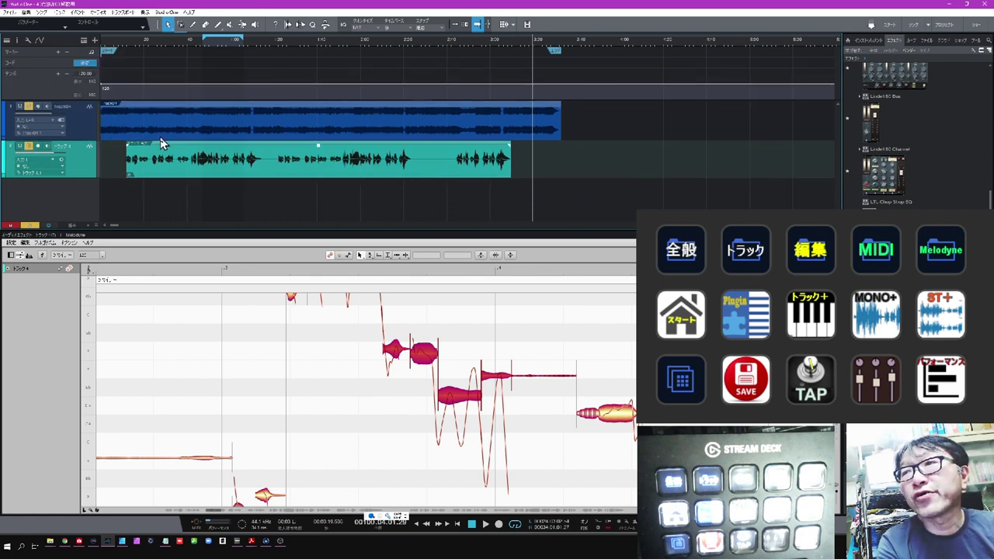
{"action": "left_click", "coordinate": [386, 47]}
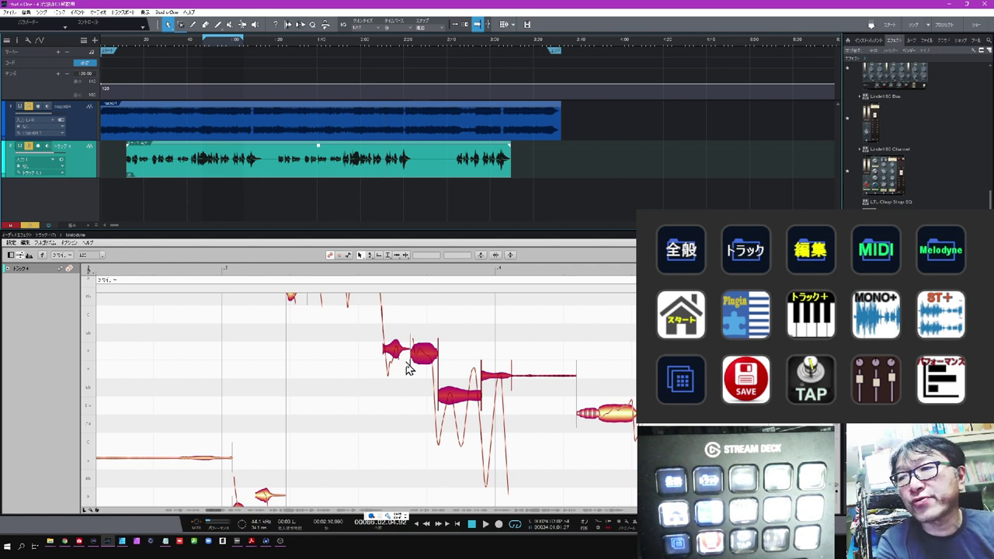
{"action": "left_click", "coordinate": [460, 525]}
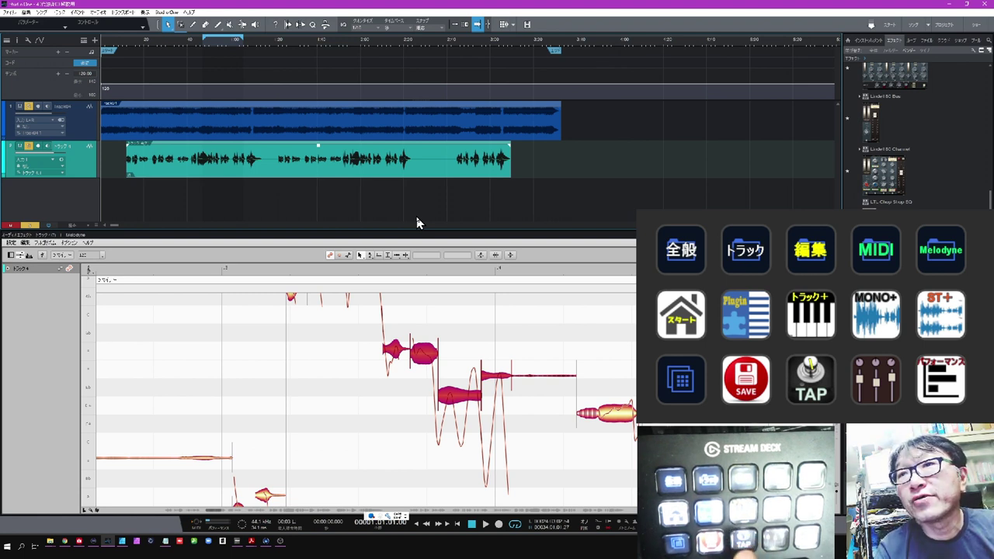
- Tap in the song tempo repeatedly with the TAP shortcut, bringing it to about 126 BPM
{"action": "key", "text": "shift+t"}
{"action": "key", "text": "shift+t"}
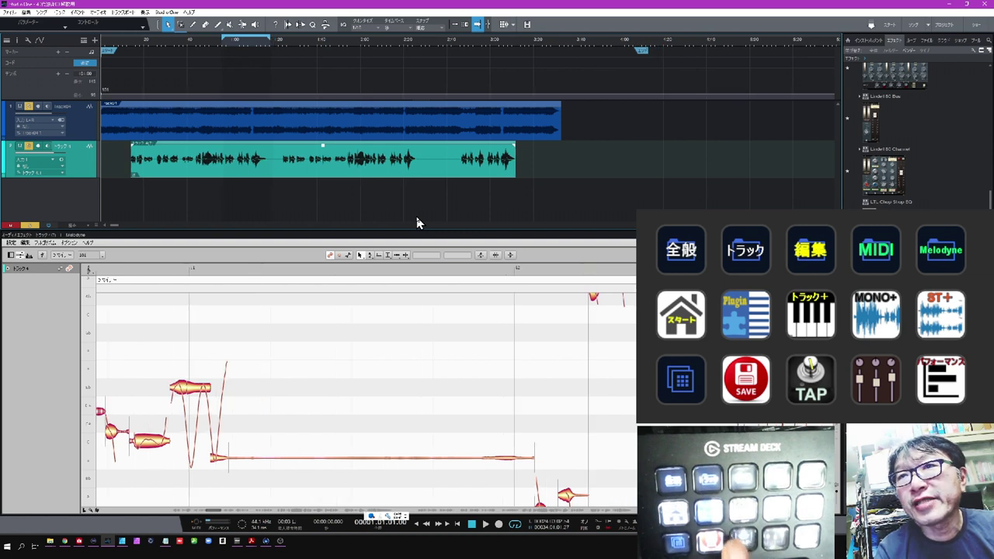
{"action": "key", "text": "shift+t"}
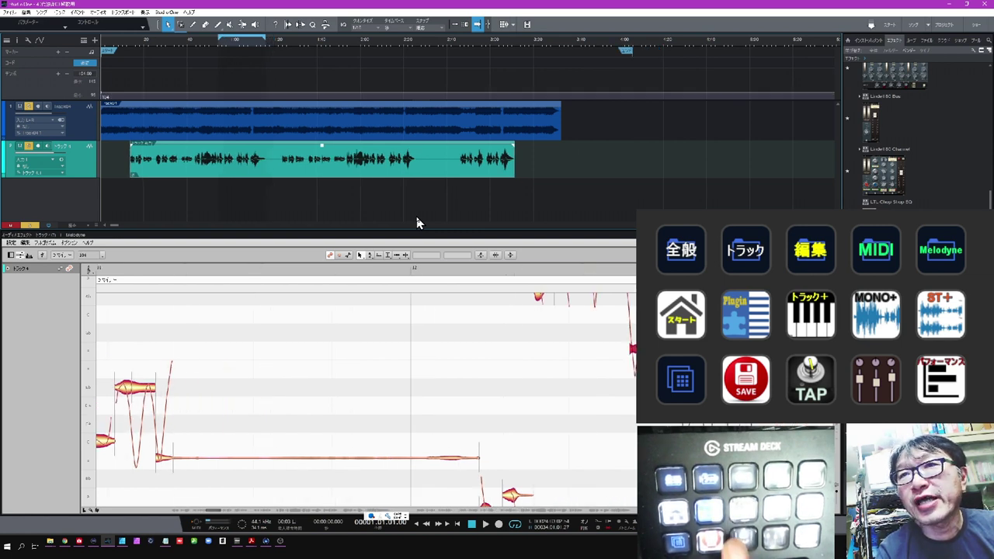
{"action": "key", "text": "shift+t"}
{"action": "key", "text": "shift+t"}
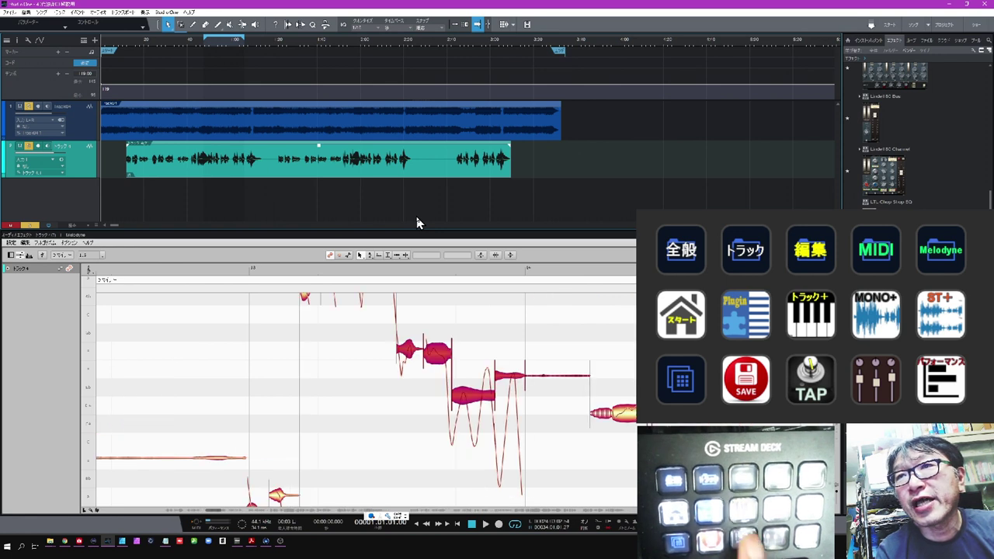
- Show the mixer console below the arrangement and save the song with the SAVE shortcut
{"action": "key", "text": "F3"}
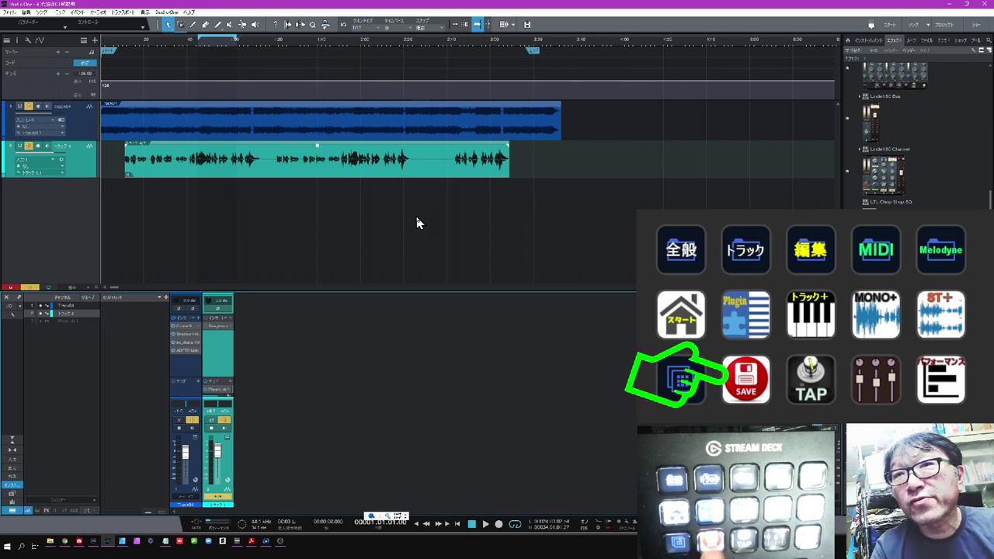
{"action": "key", "text": "ctrl+s"}
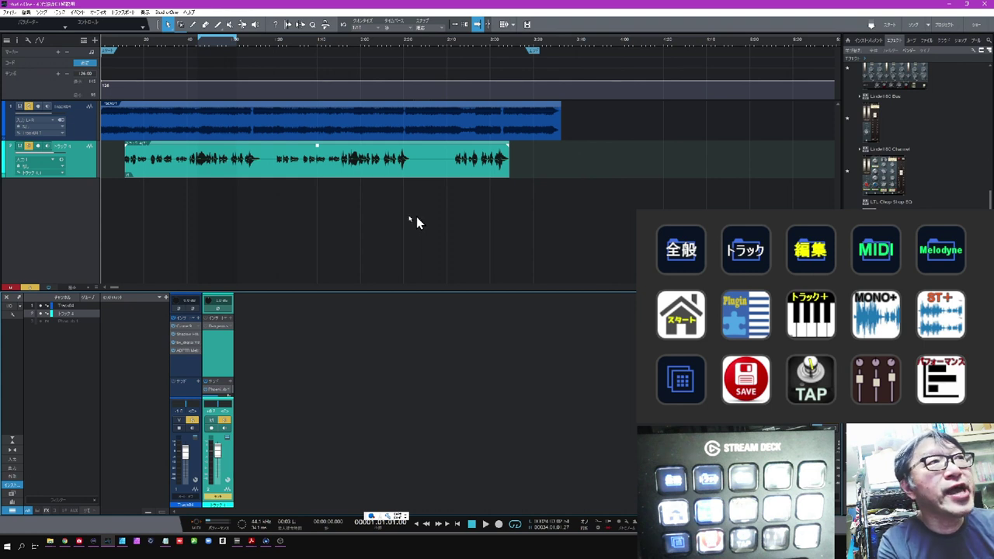
- Switch to the File Explorer window showing the Macros folder and open the StreamDeck folder from the quick access list
{"action": "key", "text": "alt+Tab"}
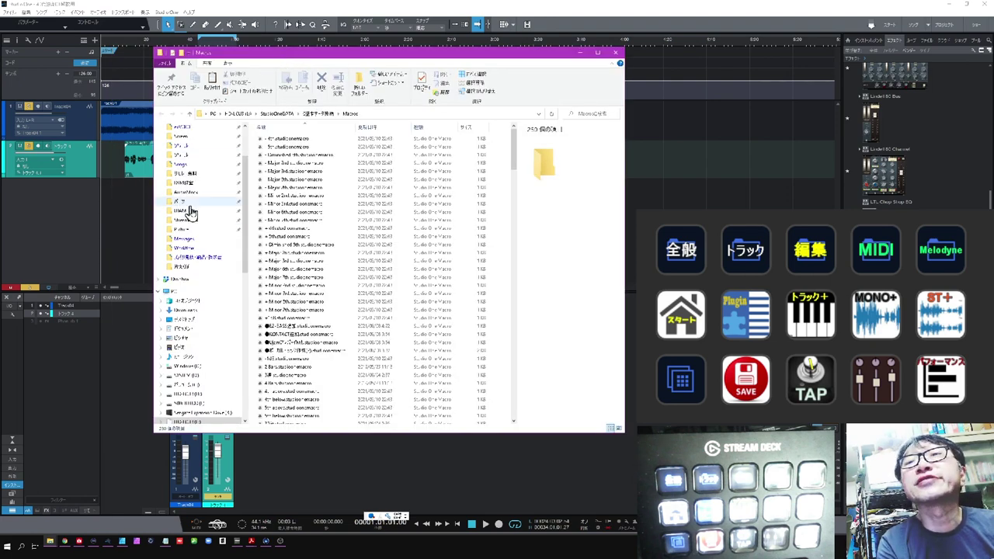
{"action": "left_click", "coordinate": [200, 221]}
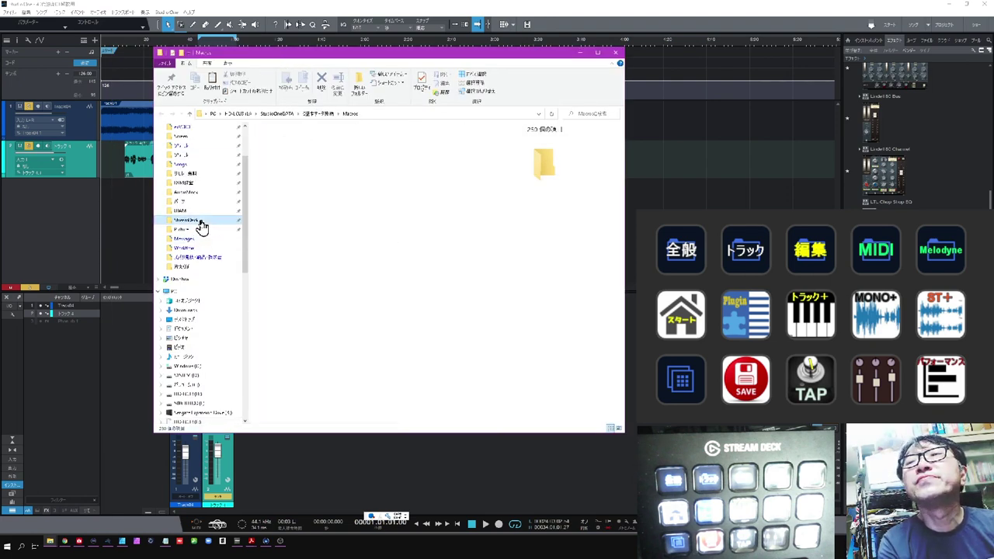